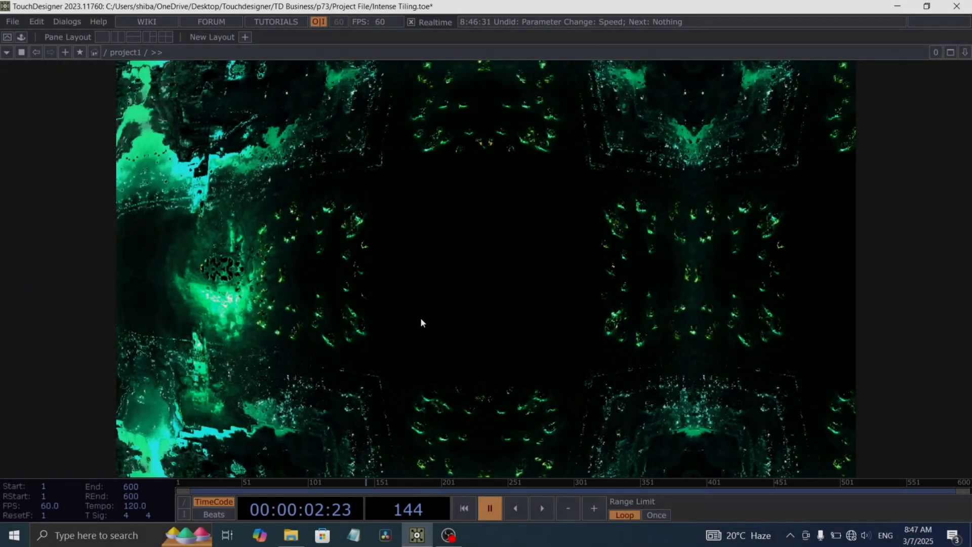
Delete all operators from the existing network except the Movie File In with the fireworks clip.
{"action": "key", "text": "space"}
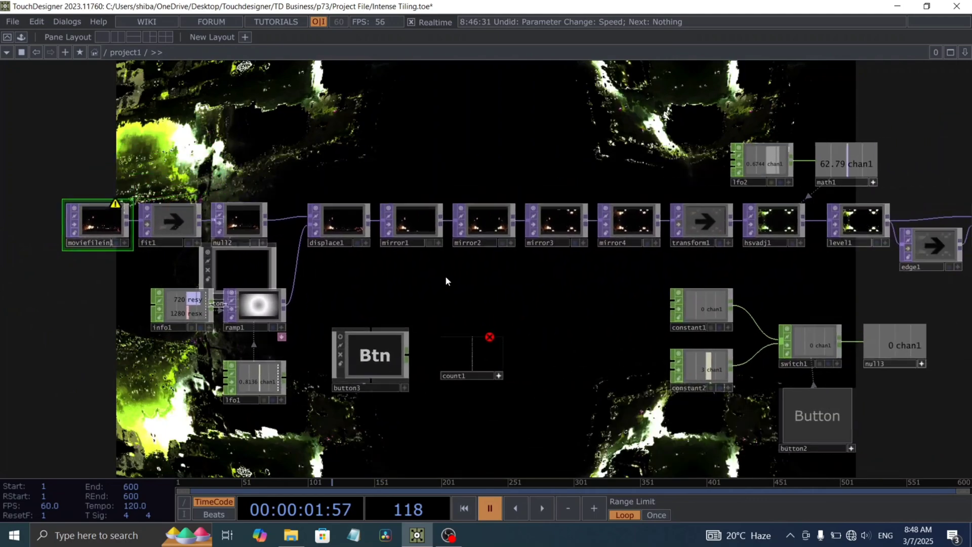
{"action": "left_click_drag", "start_coordinate": [451, 280], "coordinate": [286, 284]}
{"action": "left_click_drag", "start_coordinate": [369, 290], "coordinate": [203, 290]}
{"action": "scroll", "coordinate": [535, 273], "scroll_direction": "down", "scroll_amount": 5}
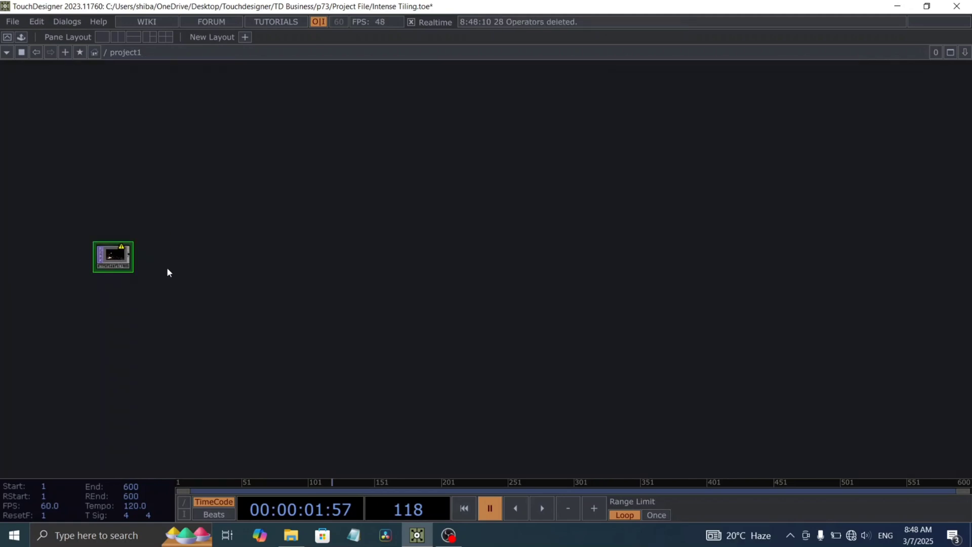
Add a Fit TOP after moviefilein1, connected to its output.
{"action": "scroll", "coordinate": [165, 264], "scroll_direction": "up", "scroll_amount": 4}
{"action": "scroll", "coordinate": [154, 262], "scroll_direction": "up", "scroll_amount": 2}
{"action": "left_click_drag", "start_coordinate": [134, 260], "coordinate": [327, 246]}
{"action": "left_click_drag", "start_coordinate": [227, 222], "coordinate": [396, 254]}
{"action": "scroll", "coordinate": [396, 254], "scroll_direction": "up", "scroll_amount": 3}
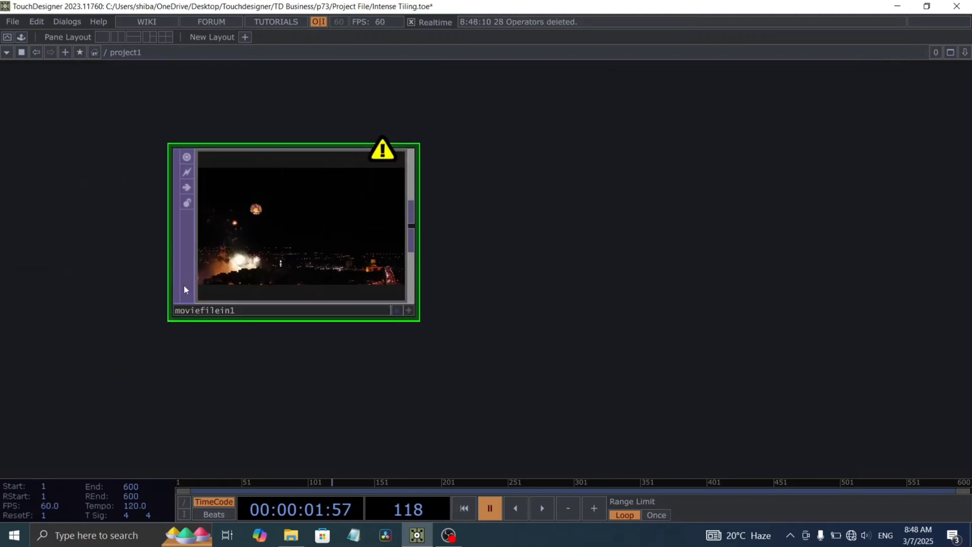
{"action": "scroll", "coordinate": [278, 241], "scroll_direction": "down", "scroll_amount": 3}
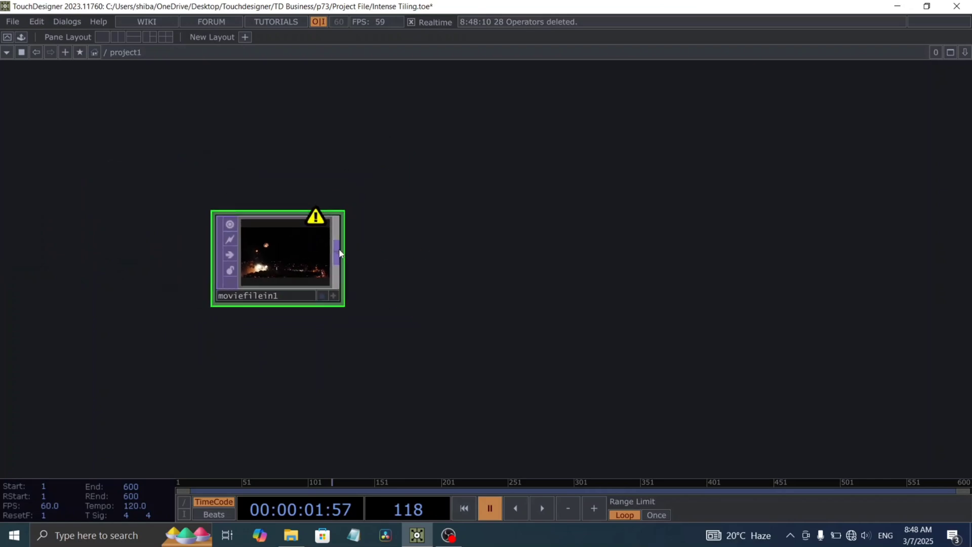
{"action": "key", "text": "Tab"}
{"action": "type", "text": "fit"}
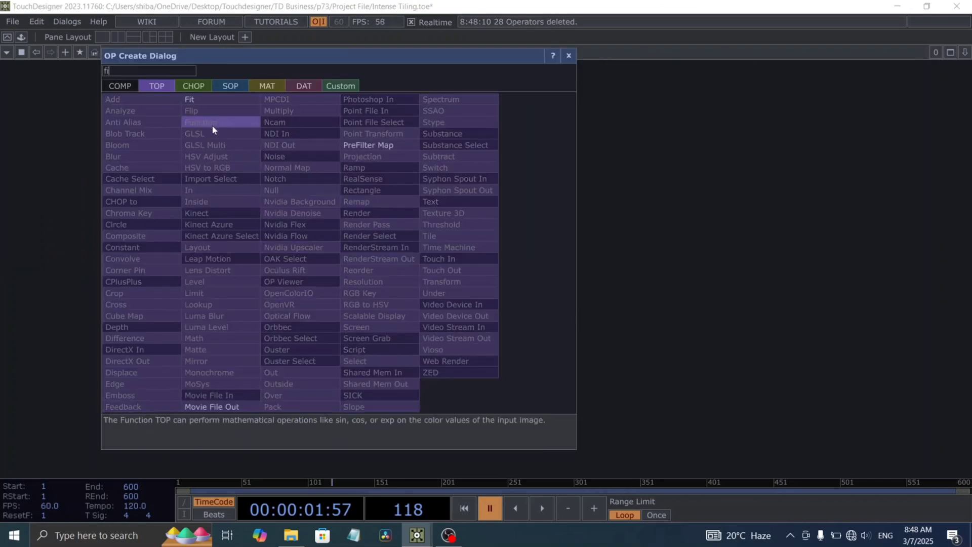
{"action": "left_click", "coordinate": [207, 98]}
{"action": "left_click", "coordinate": [453, 261]}
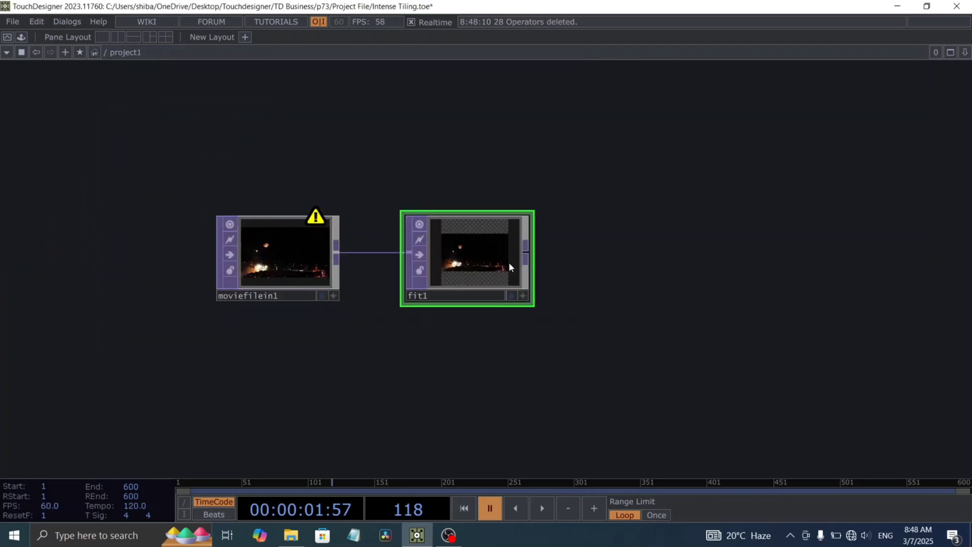
Show the parameters of fit1 and set its fit mode to Fit Outside.
{"action": "key", "text": "p"}
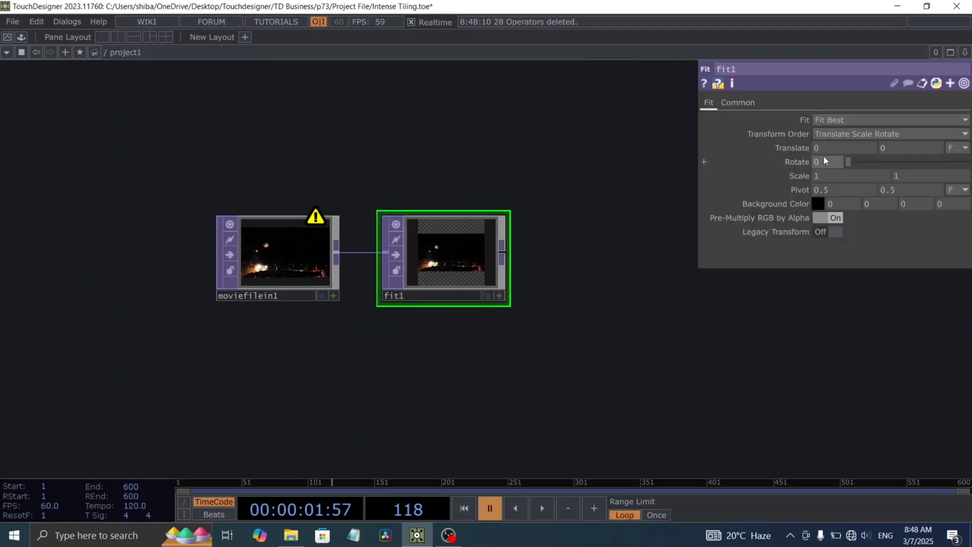
{"action": "left_click", "coordinate": [826, 118]}
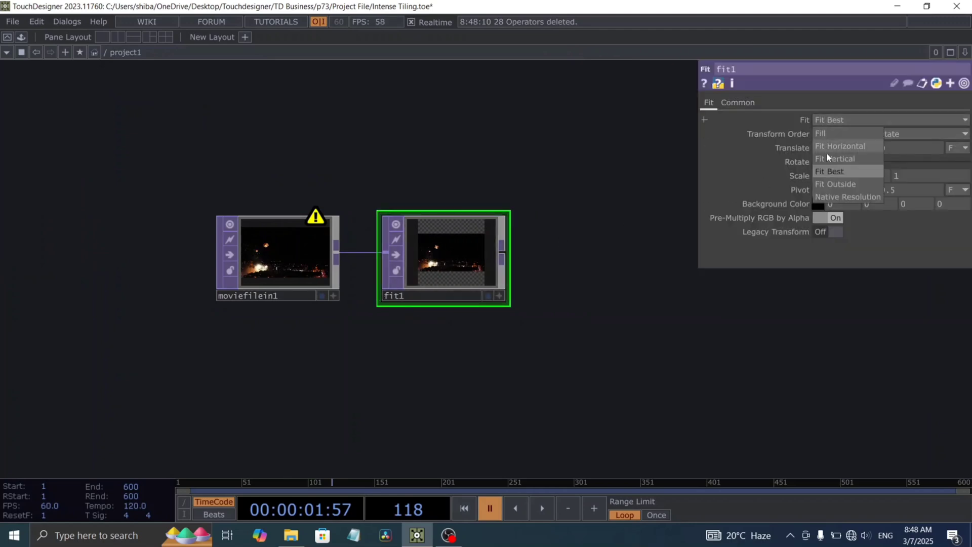
{"action": "left_click", "coordinate": [828, 181]}
{"action": "scroll", "coordinate": [545, 265], "scroll_direction": "up", "scroll_amount": 4}
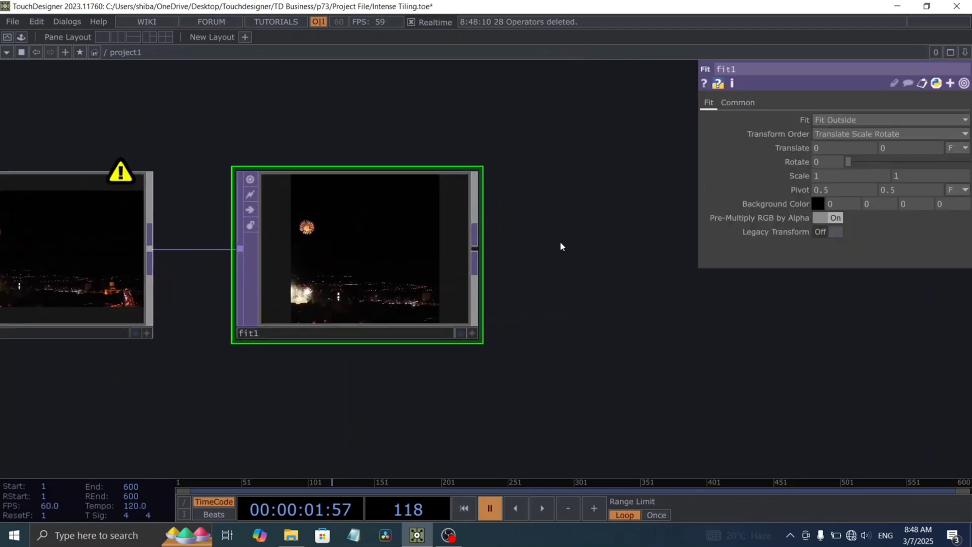
Set the output resolution of fit1 to a custom 1280 by 1280.
{"action": "left_click", "coordinate": [724, 105]}
{"action": "type", "text": "1280"}
{"action": "left_click", "coordinate": [904, 134]}
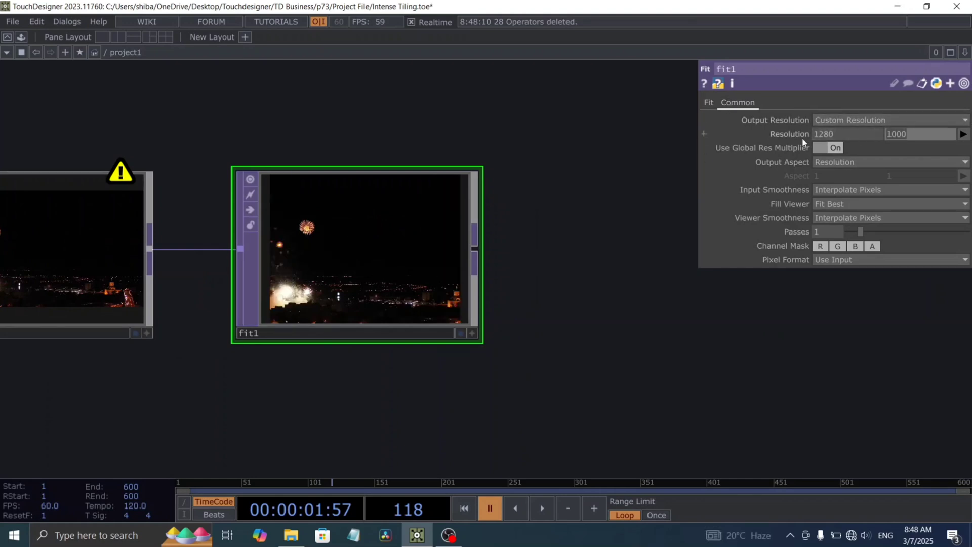
{"action": "type", "text": "1280"}
{"action": "key", "text": "Return"}
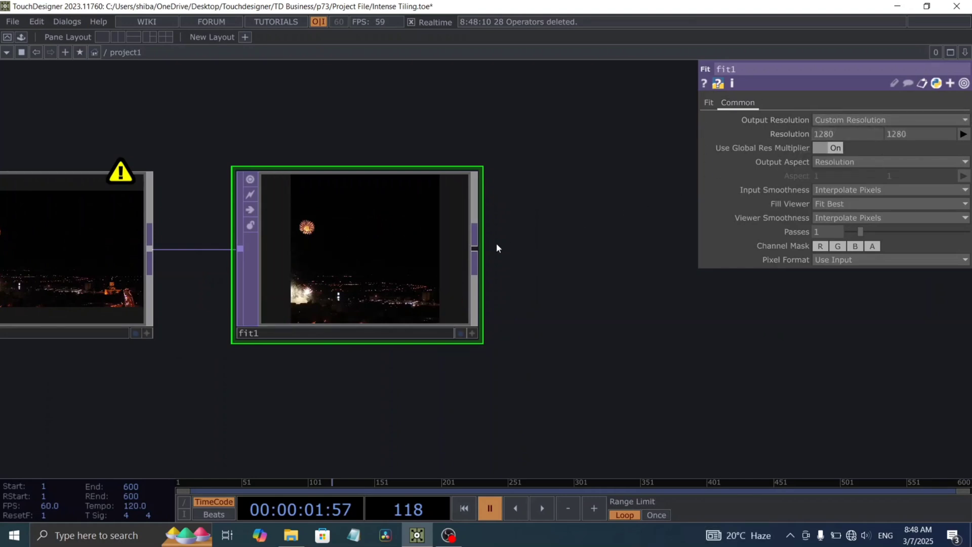
{"action": "scroll", "coordinate": [493, 244], "scroll_direction": "up", "scroll_amount": 3}
{"action": "left_click_drag", "start_coordinate": [500, 240], "coordinate": [550, 233]}
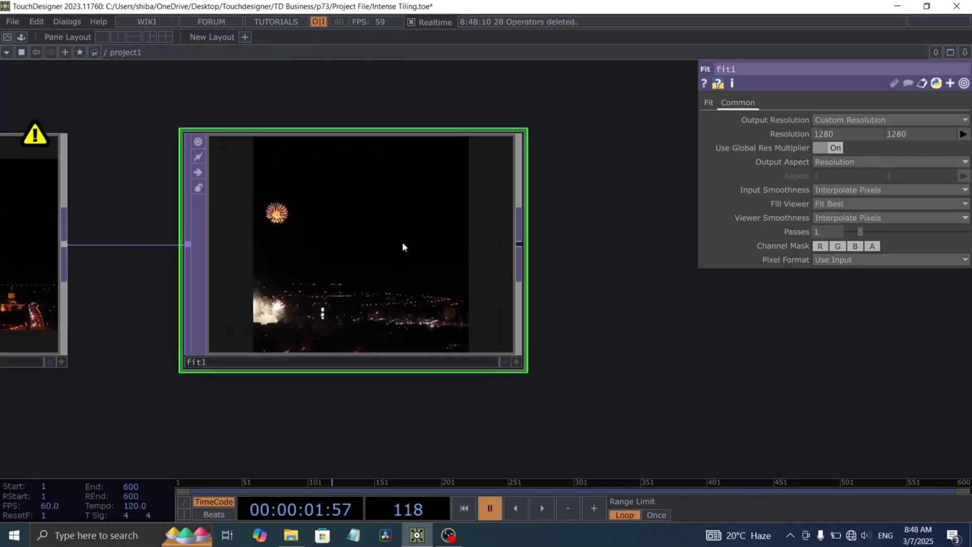
Set the horizontal translate of fit1 to 0.3 and play the clip to check the framing.
{"action": "left_click", "coordinate": [709, 104]}
{"action": "middle_click_drag", "start_coordinate": [820, 148], "coordinate": [824, 124]}
{"action": "key", "text": "space"}
{"action": "left_click_drag", "start_coordinate": [571, 276], "coordinate": [562, 259]}
{"action": "scroll", "coordinate": [303, 230], "scroll_direction": "up", "scroll_amount": 4}
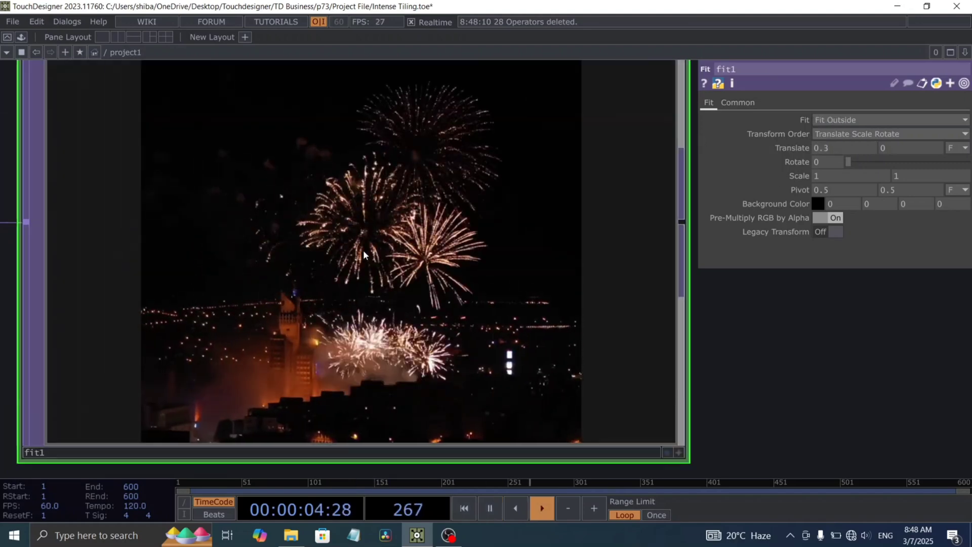
Add a Null TOP after fit1, connected to its output.
{"action": "scroll", "coordinate": [375, 259], "scroll_direction": "down", "scroll_amount": 2}
{"action": "scroll", "coordinate": [512, 288], "scroll_direction": "down", "scroll_amount": 3}
{"action": "scroll", "coordinate": [456, 305], "scroll_direction": "down", "scroll_amount": 3}
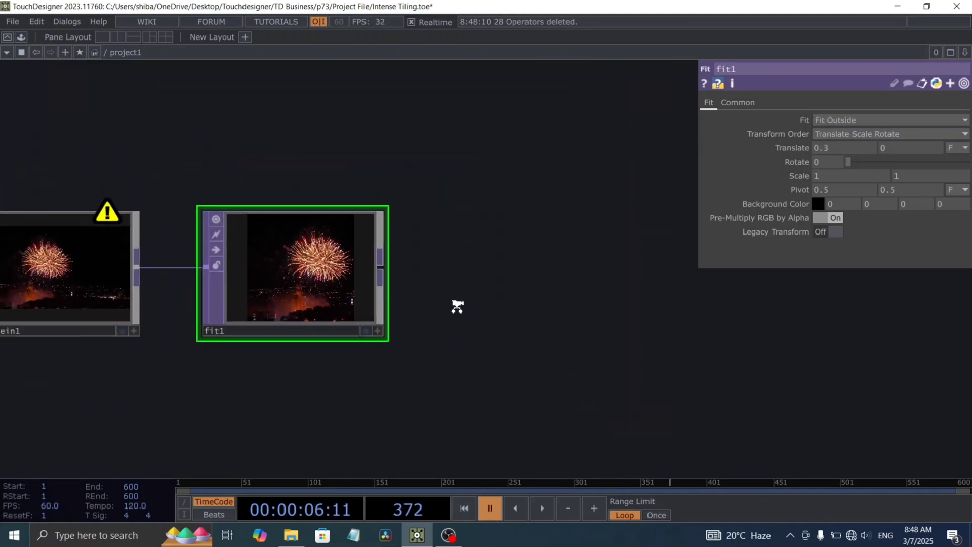
{"action": "left_click_drag", "start_coordinate": [427, 317], "coordinate": [375, 321]}
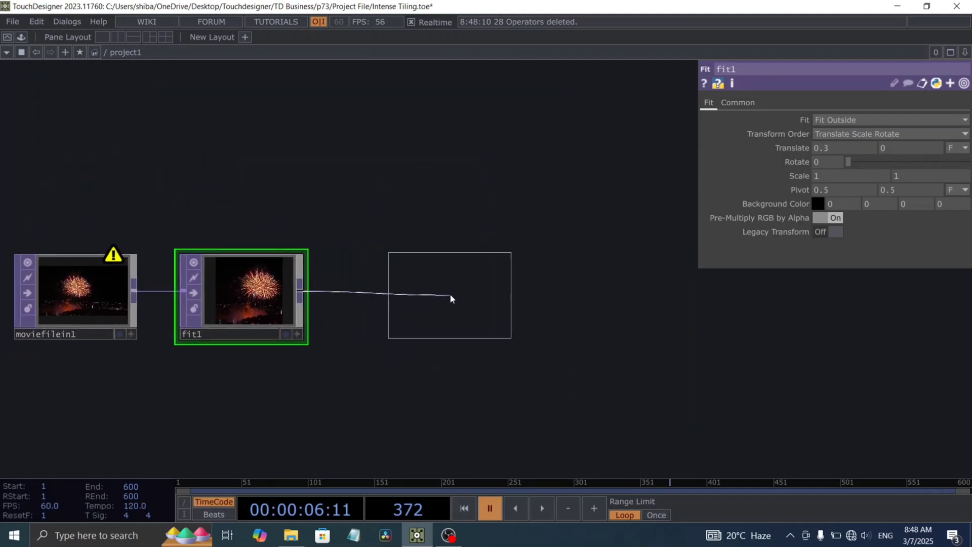
{"action": "left_click", "coordinate": [450, 295]}
Add an Info CHOP below the movie chain and assign null1 as its operator.
{"action": "key", "text": "Tab"}
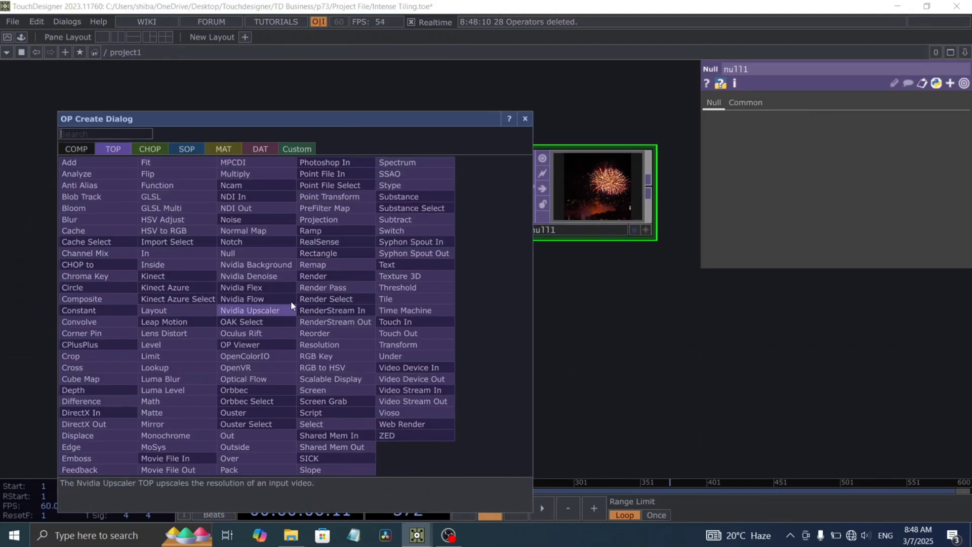
{"action": "left_click", "coordinate": [159, 152]}
{"action": "type", "text": "inf"}
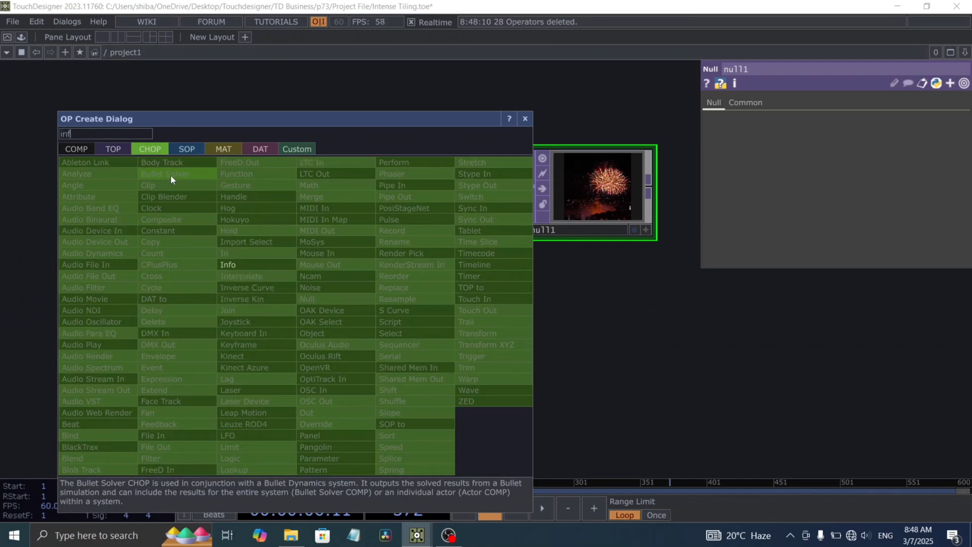
{"action": "left_click", "coordinate": [264, 261]}
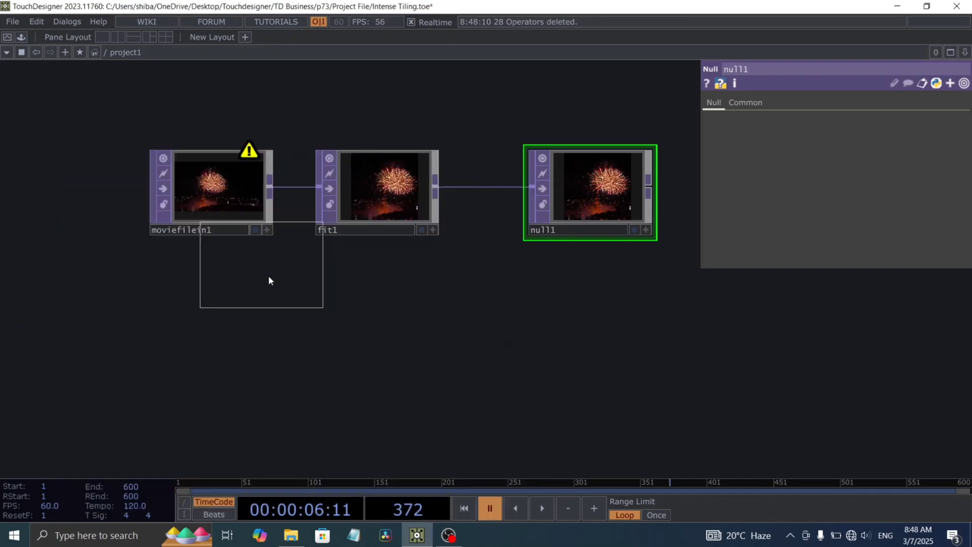
{"action": "left_click", "coordinate": [263, 329]}
{"action": "left_click_drag", "start_coordinate": [570, 199], "coordinate": [225, 336]}
Limit the scope of info1 to the resx and resy channels.
{"action": "scroll", "coordinate": [241, 325], "scroll_direction": "up", "scroll_amount": 3}
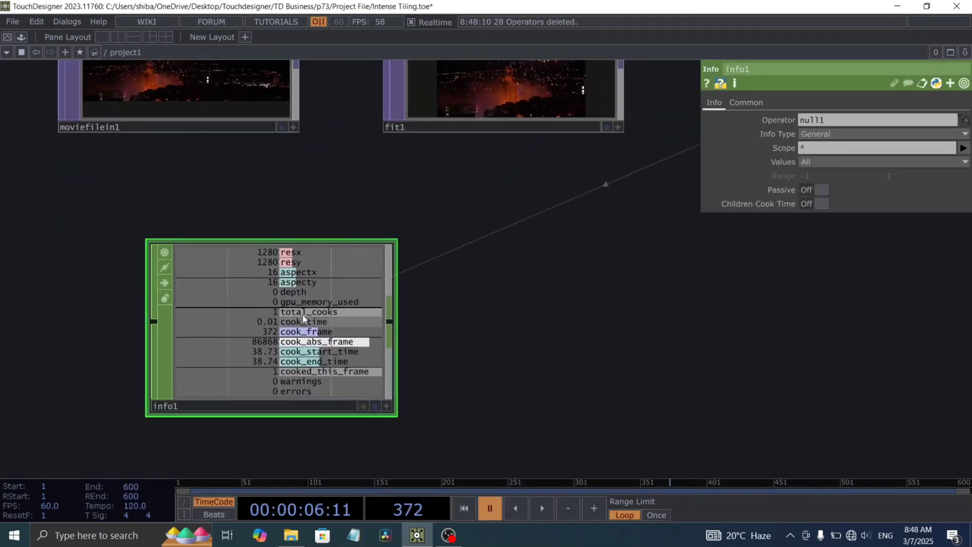
{"action": "scroll", "coordinate": [304, 319], "scroll_direction": "up", "scroll_amount": 2}
{"action": "left_click", "coordinate": [963, 148]}
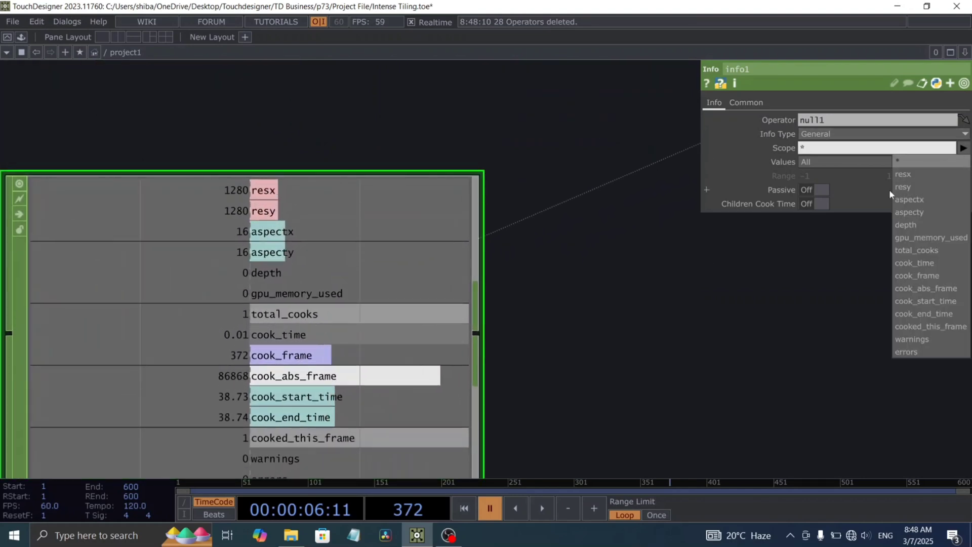
{"action": "left_click", "coordinate": [922, 173]}
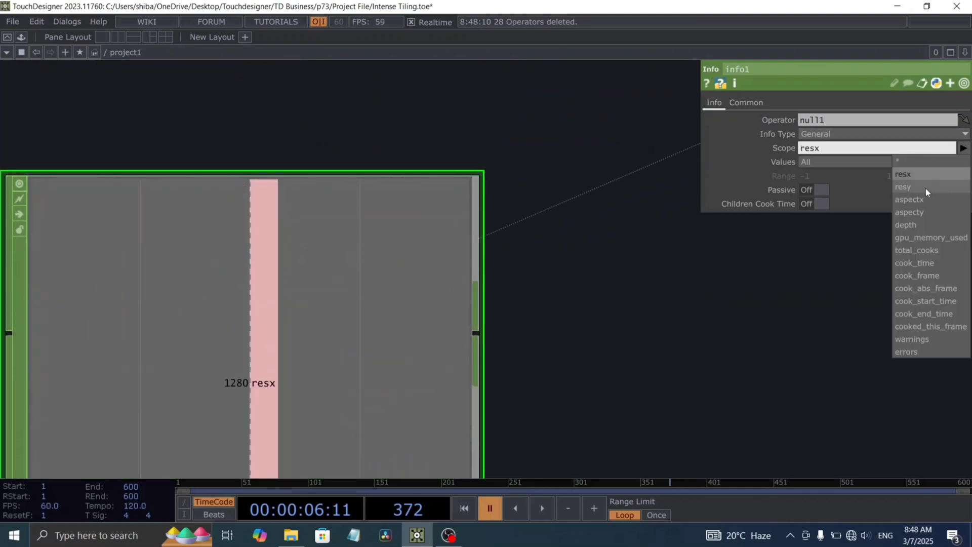
{"action": "left_click", "coordinate": [927, 188]}
Bypass fit1 so the movie passes through to null1 at its original resolution.
{"action": "scroll", "coordinate": [486, 260], "scroll_direction": "down", "scroll_amount": 5}
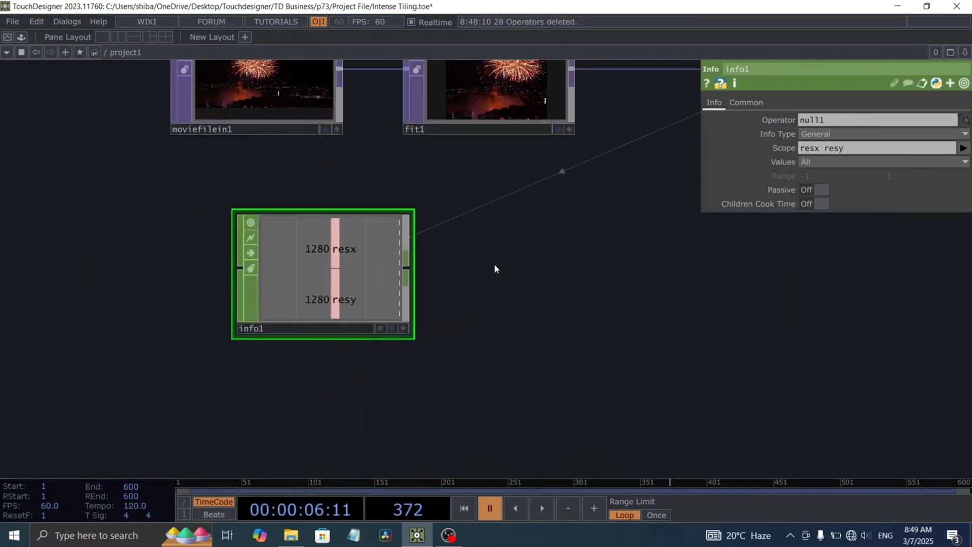
{"action": "scroll", "coordinate": [495, 269], "scroll_direction": "up", "scroll_amount": 2}
{"action": "scroll", "coordinate": [414, 322], "scroll_direction": "down", "scroll_amount": 3}
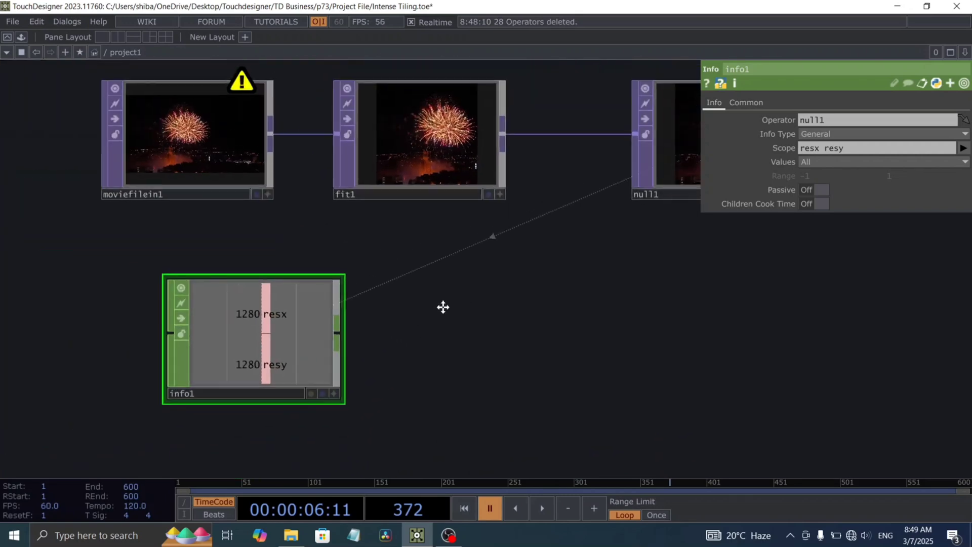
{"action": "left_click", "coordinate": [329, 129]}
{"action": "scroll", "coordinate": [339, 318], "scroll_direction": "down", "scroll_amount": 3}
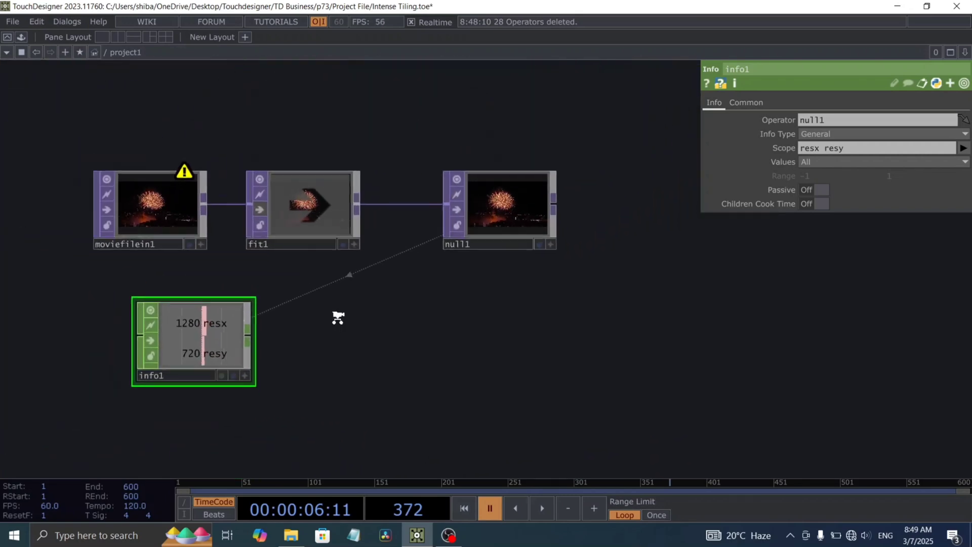
{"action": "scroll", "coordinate": [359, 326], "scroll_direction": "down", "scroll_amount": 2}
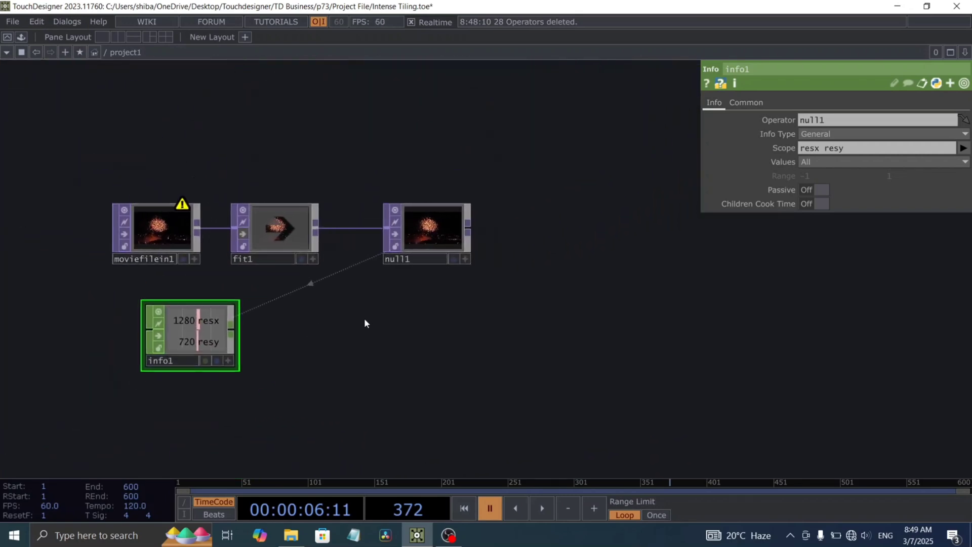
Add a Ramp TOP beside info1, below the movie chain.
{"action": "scroll", "coordinate": [304, 335], "scroll_direction": "down", "scroll_amount": 1}
{"action": "key", "text": "Tab"}
{"action": "type", "text": "ramp"}
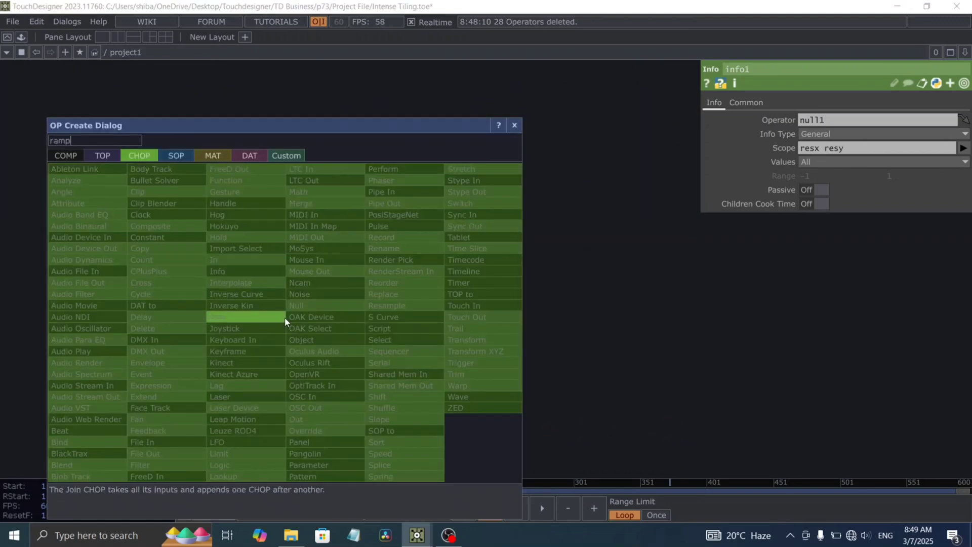
{"action": "left_click", "coordinate": [111, 156]}
{"action": "left_click", "coordinate": [302, 236]}
{"action": "left_click", "coordinate": [317, 326]}
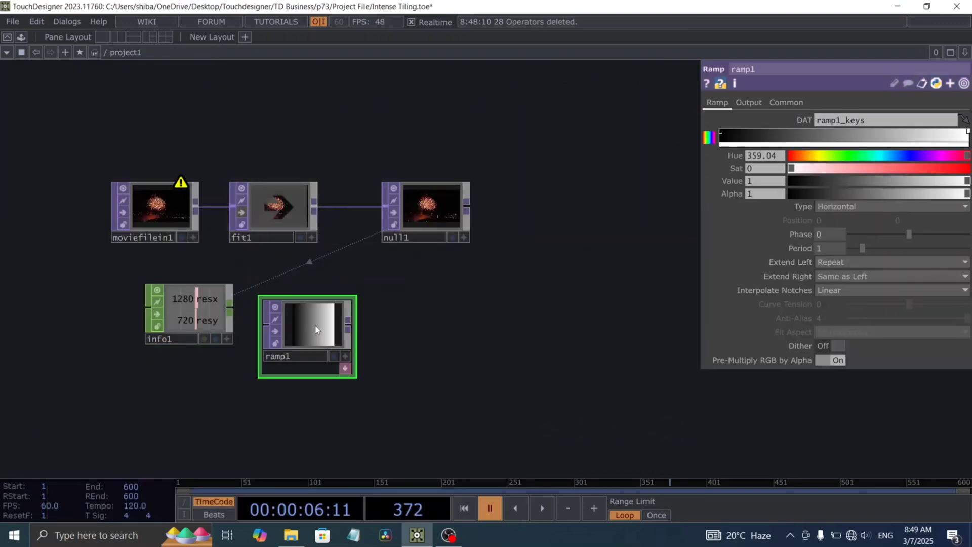
Set the type of ramp1 to Circular.
{"action": "scroll", "coordinate": [315, 335], "scroll_direction": "up", "scroll_amount": 3}
{"action": "left_click_drag", "start_coordinate": [315, 335], "coordinate": [324, 302]}
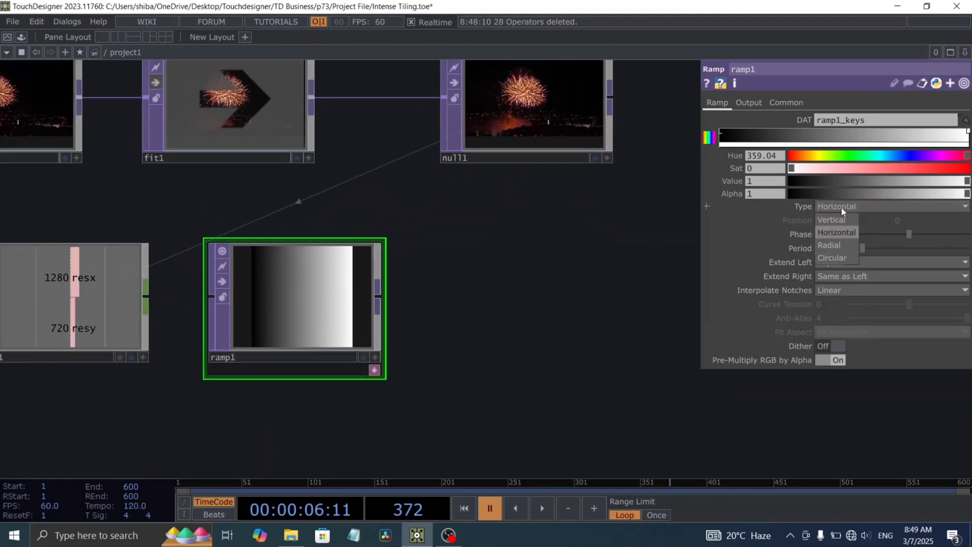
{"action": "left_click", "coordinate": [830, 259]}
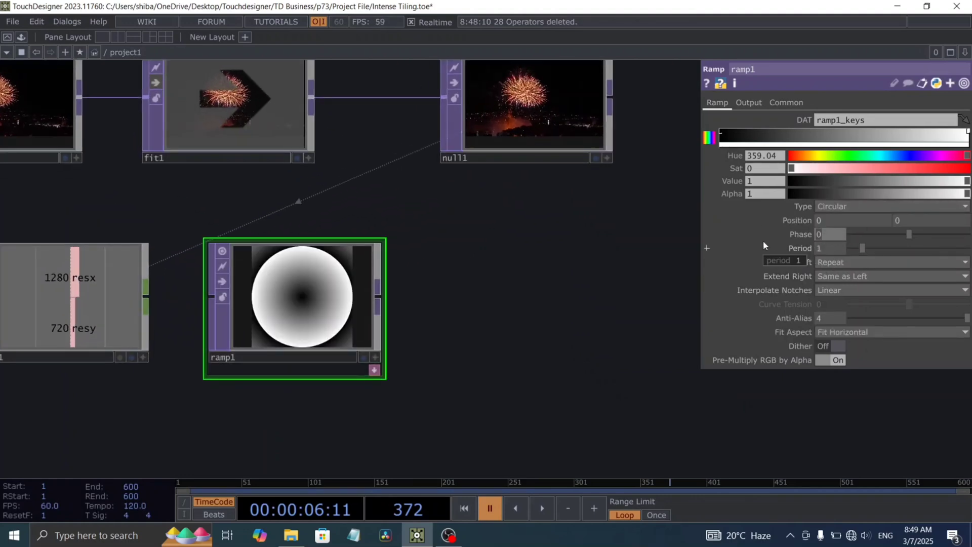
Animate the phase of ramp1 with the expression absTime.seconds*.2.
{"action": "type", "text": "absTi"}
{"action": "type", "text": "me.secon"}
{"action": "type", "text": "ds*.2"}
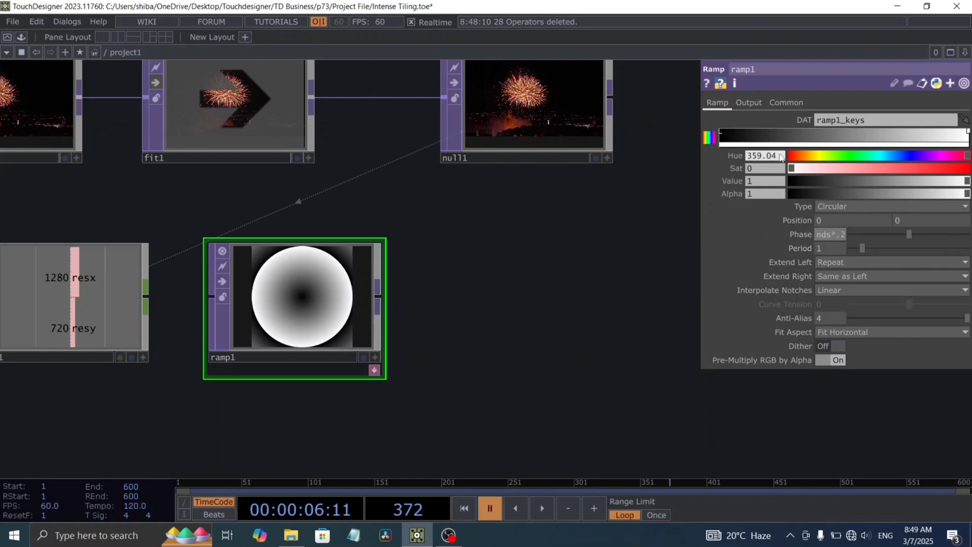
{"action": "key", "text": "Return"}
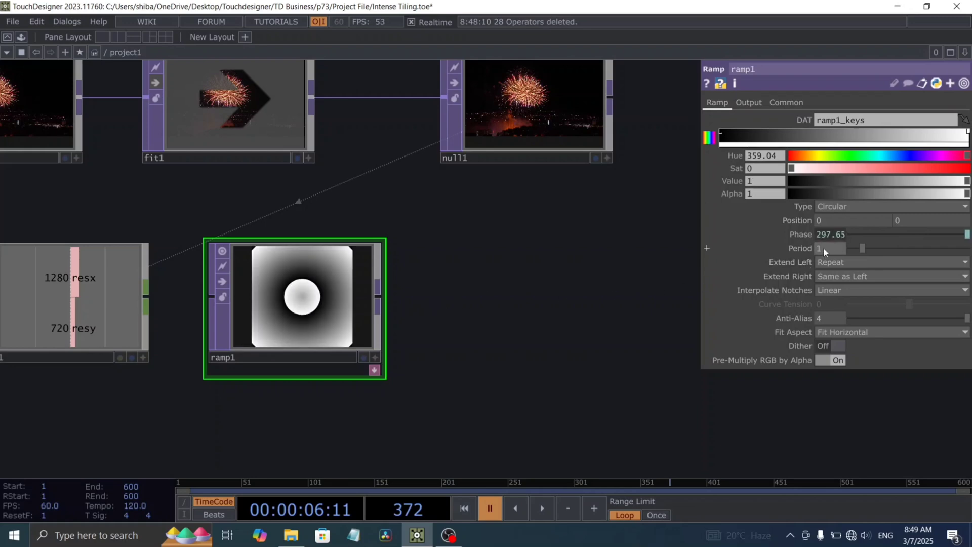
Add an LFO CHOP below ramp1.
{"action": "left_click_drag", "start_coordinate": [395, 330], "coordinate": [408, 282]}
{"action": "double_click", "coordinate": [306, 360]}
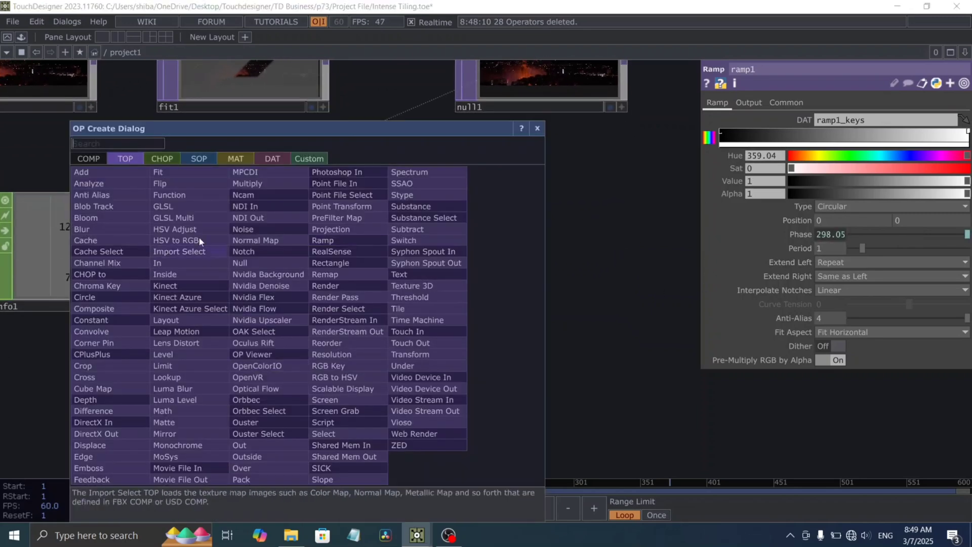
{"action": "left_click", "coordinate": [161, 158]}
{"action": "type", "text": "lfo"}
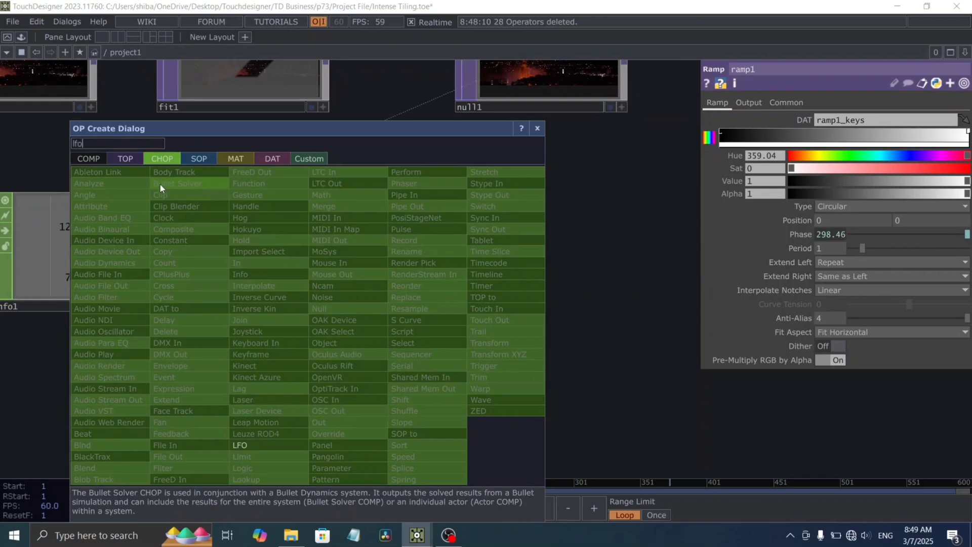
{"action": "left_click", "coordinate": [242, 446]}
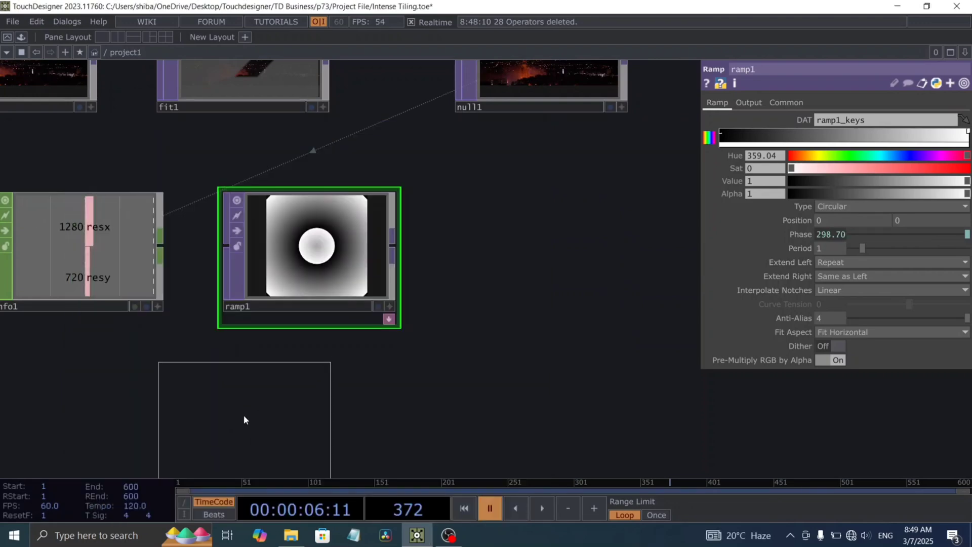
{"action": "left_click", "coordinate": [244, 415]}
{"action": "left_click_drag", "start_coordinate": [460, 362], "coordinate": [405, 288]}
{"action": "scroll", "coordinate": [418, 331], "scroll_direction": "down", "scroll_amount": 3}
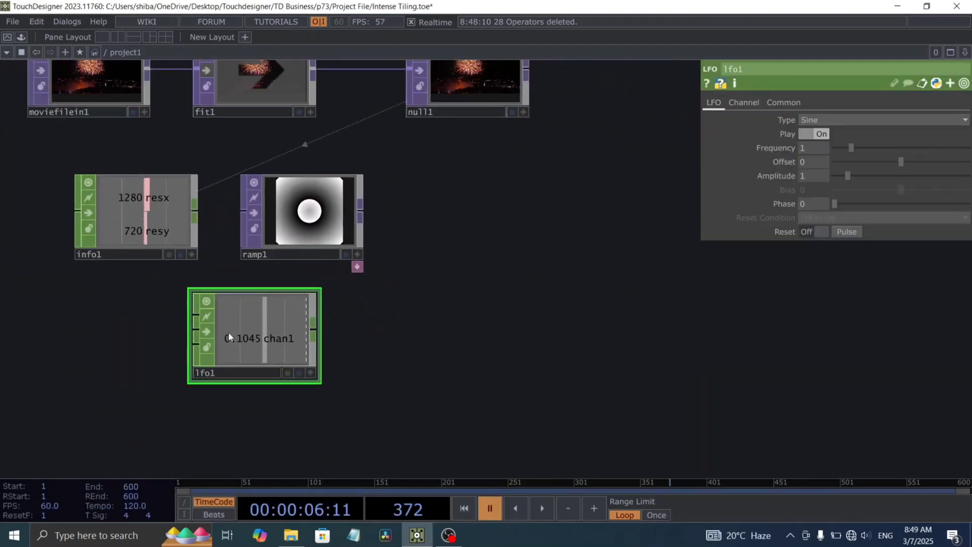
Set lfo1's type to Gaussian, lower its frequency to a fraction, and set its offset to 0.2.
{"action": "left_click_drag", "start_coordinate": [254, 332], "coordinate": [254, 356]}
{"action": "scroll", "coordinate": [254, 356], "scroll_direction": "up", "scroll_amount": 2}
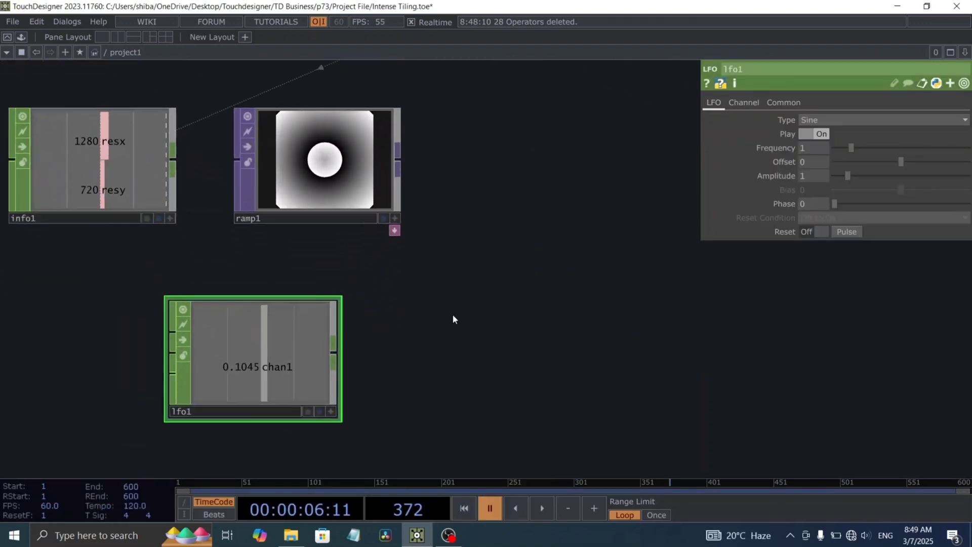
{"action": "left_click", "coordinate": [825, 119]}
{"action": "left_click", "coordinate": [816, 148]}
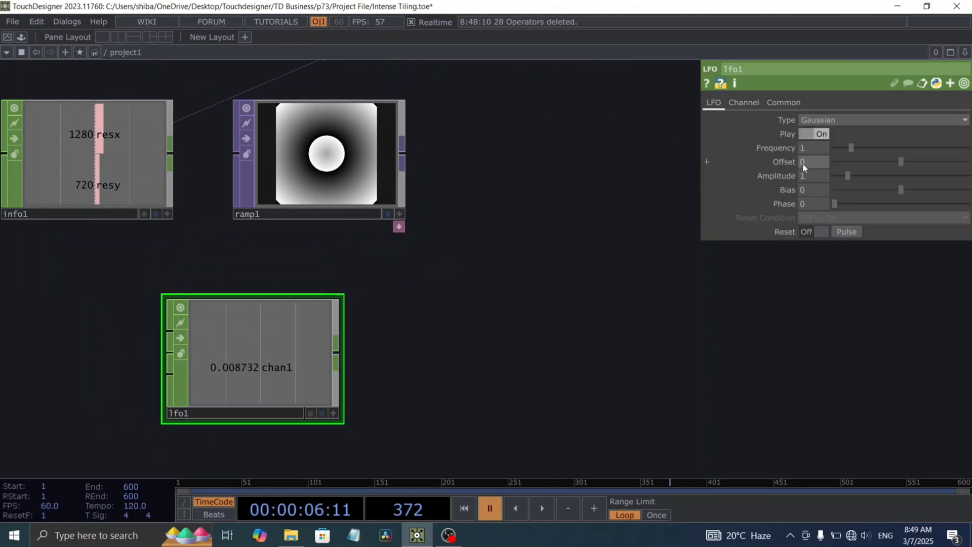
{"action": "type", "text": "."}
{"action": "left_click", "coordinate": [813, 161]}
{"action": "type", "text": "0.2"}
Drive ramp1's period with a CHOP reference to lfo1's chan1 and play the timeline briefly to check the rings.
{"action": "left_click", "coordinate": [357, 153]}
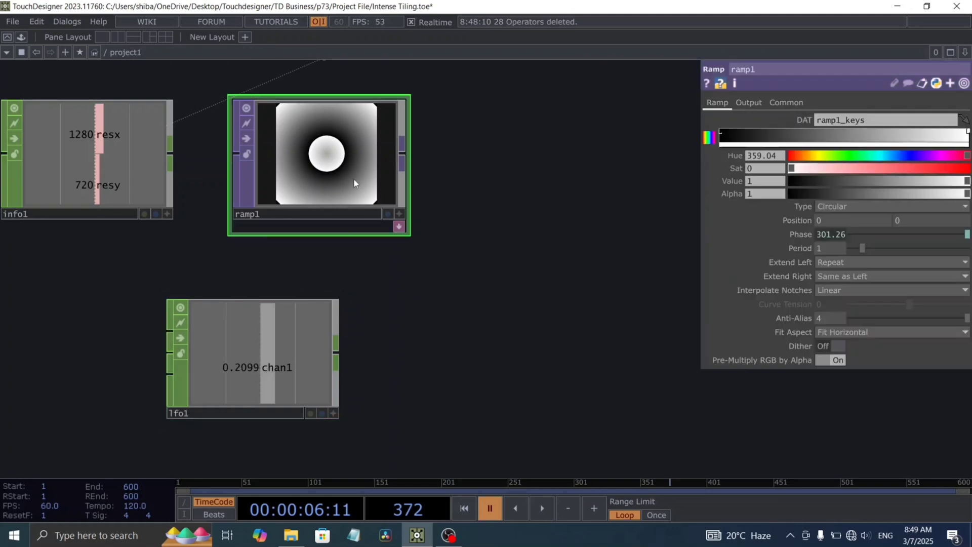
{"action": "left_click", "coordinate": [334, 413]}
{"action": "left_click_drag", "start_coordinate": [310, 397], "coordinate": [304, 168]}
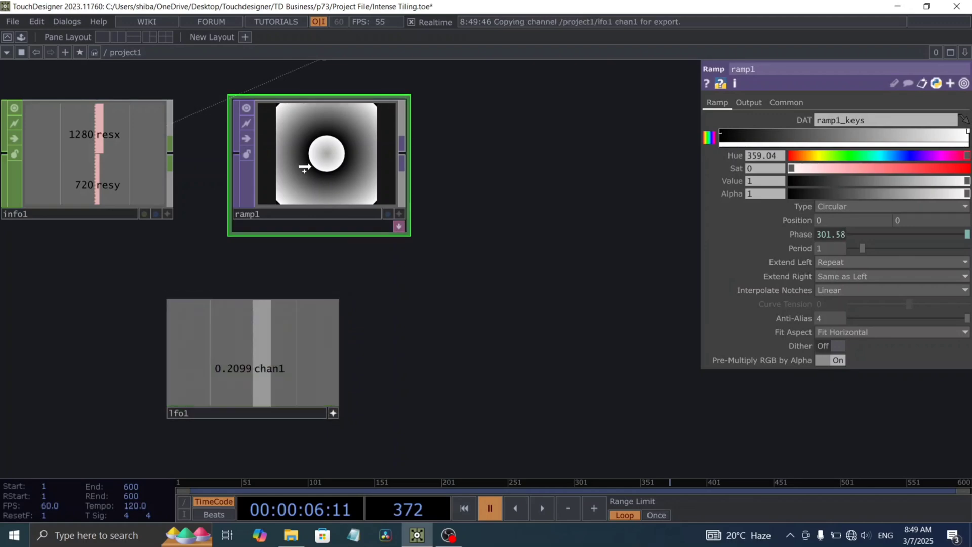
{"action": "left_click_drag", "start_coordinate": [570, 239], "coordinate": [825, 249]}
{"action": "left_click", "coordinate": [827, 245]}
{"action": "left_click_drag", "start_coordinate": [547, 278], "coordinate": [481, 320]}
{"action": "key", "text": "space"}
{"action": "scroll", "coordinate": [256, 206], "scroll_direction": "up", "scroll_amount": 8}
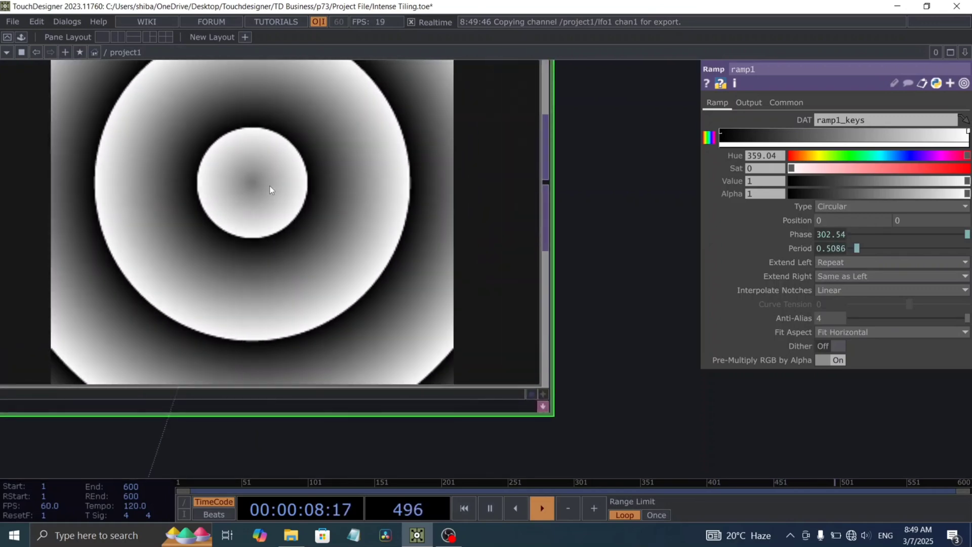
{"action": "scroll", "coordinate": [276, 177], "scroll_direction": "down", "scroll_amount": 8}
{"action": "key", "text": "space"}
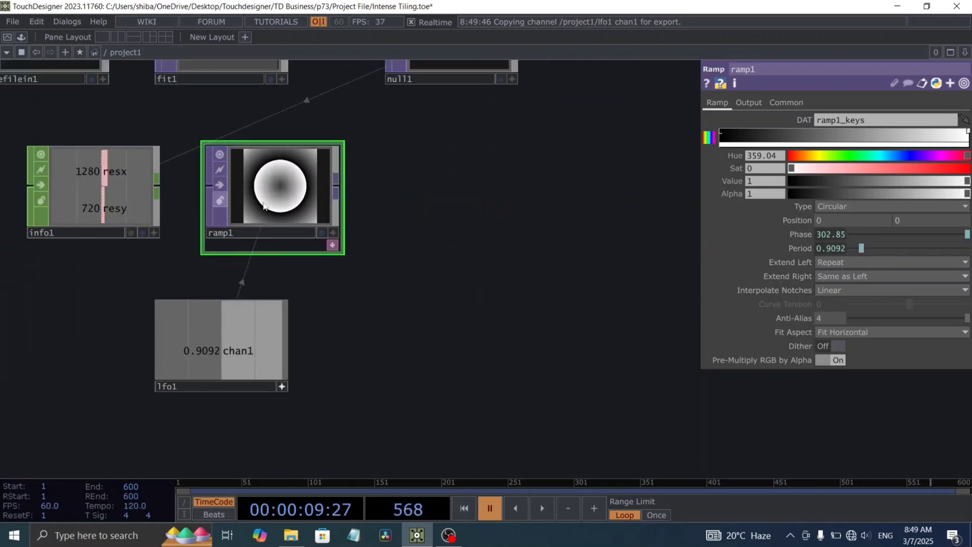
Link ramp1's resolution width and height to info1's resx and resy channels as CHOP references.
{"action": "left_click", "coordinate": [787, 102]}
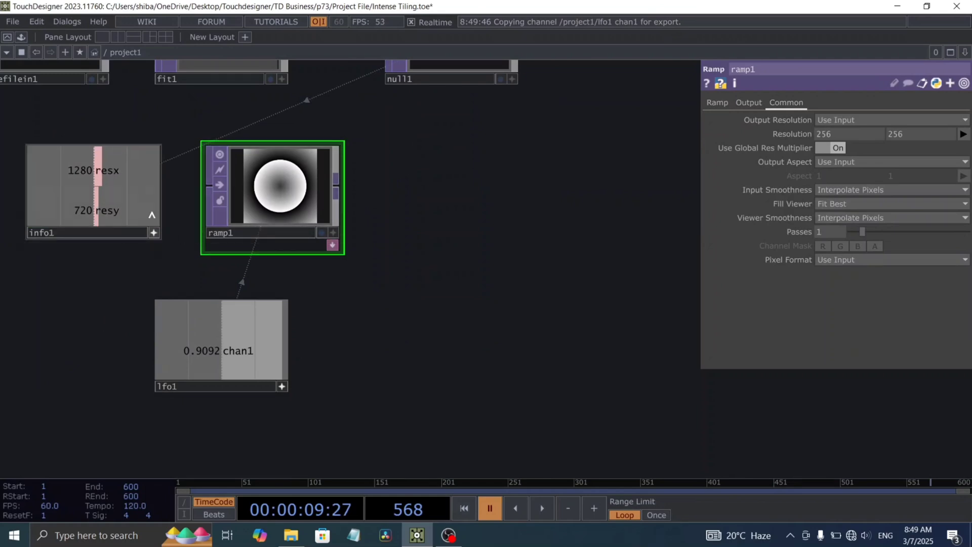
{"action": "left_click_drag", "start_coordinate": [151, 214], "coordinate": [836, 132]}
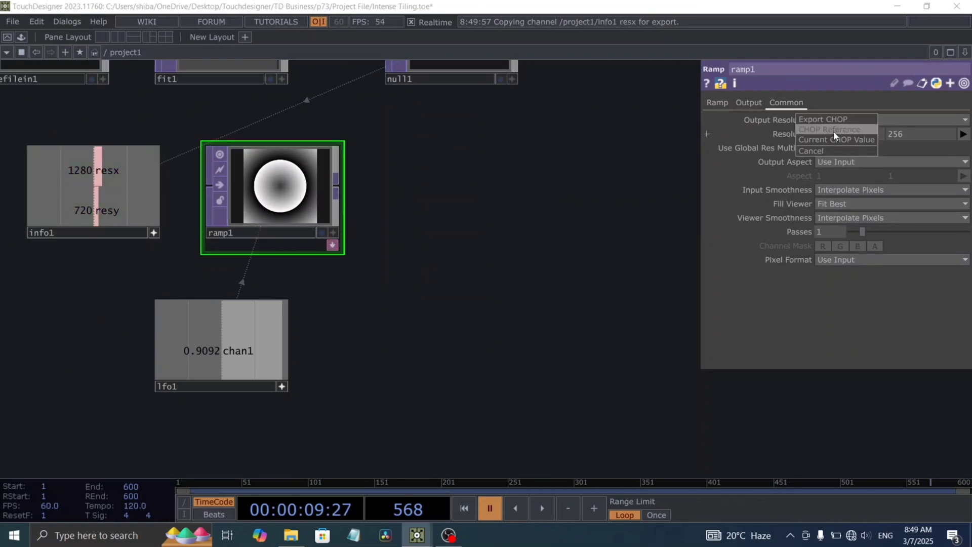
{"action": "left_click", "coordinate": [831, 131]}
{"action": "left_click_drag", "start_coordinate": [169, 210], "coordinate": [895, 133]}
{"action": "left_click", "coordinate": [894, 131]}
{"action": "left_click_drag", "start_coordinate": [594, 157], "coordinate": [563, 208]}
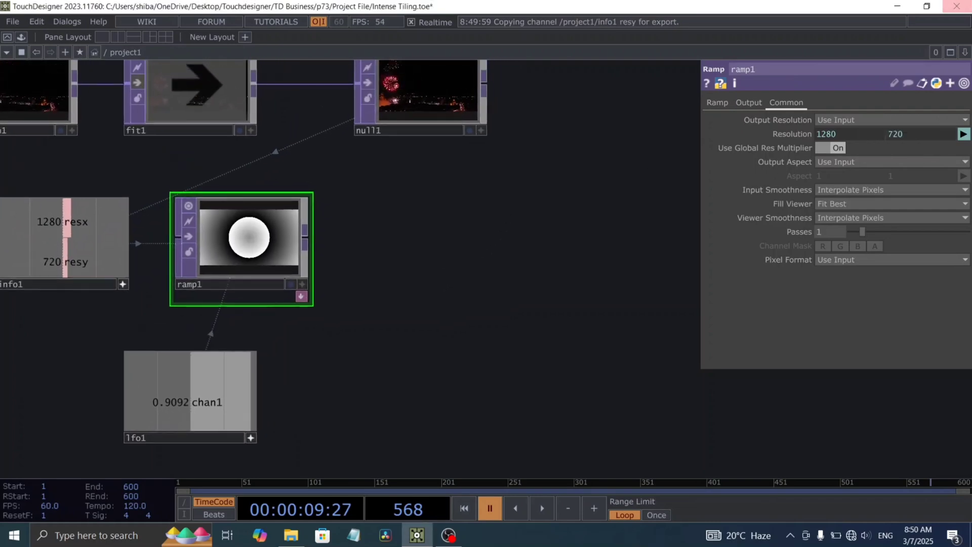
Add a Button COMP beside ramp1 and set its button type to Momentary.
{"action": "left_click_drag", "start_coordinate": [396, 252], "coordinate": [361, 280]}
{"action": "key", "text": "Tab"}
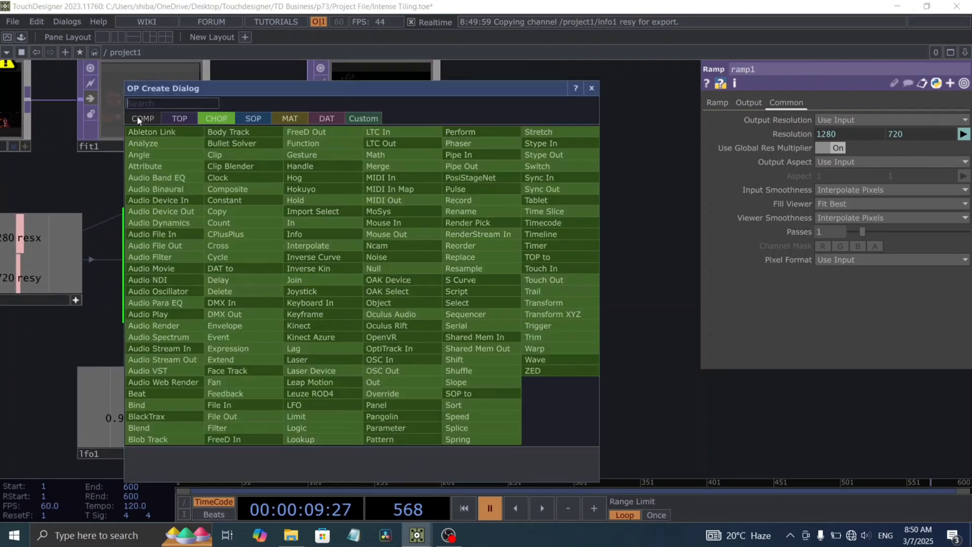
{"action": "left_click", "coordinate": [143, 116]}
{"action": "type", "text": "butt"}
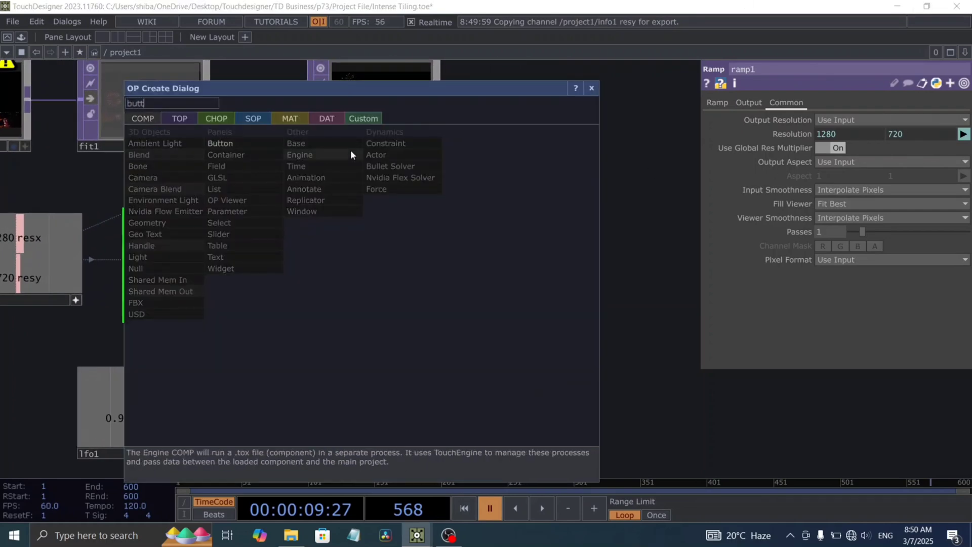
{"action": "left_click", "coordinate": [242, 144]}
{"action": "left_click", "coordinate": [385, 350]}
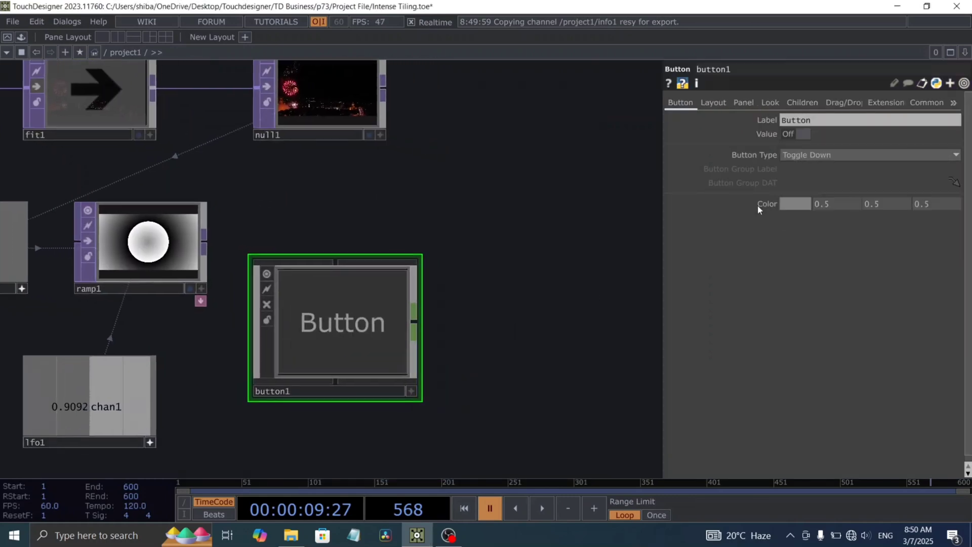
{"action": "left_click", "coordinate": [816, 155]}
{"action": "left_click", "coordinate": [804, 168]}
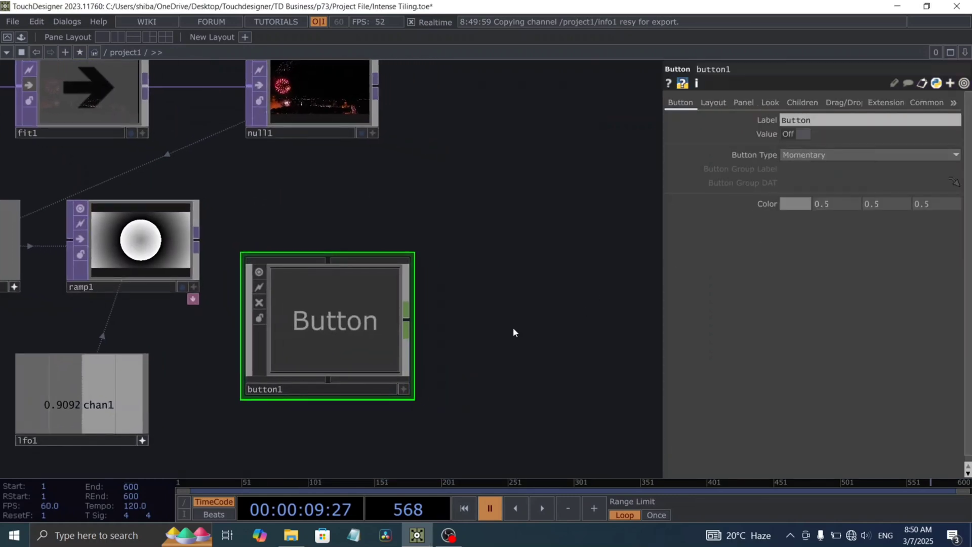
Add a Count CHOP after button1, fed by the button's output.
{"action": "left_click_drag", "start_coordinate": [507, 328], "coordinate": [488, 325]}
{"action": "key", "text": "Tab"}
{"action": "type", "text": "cou"}
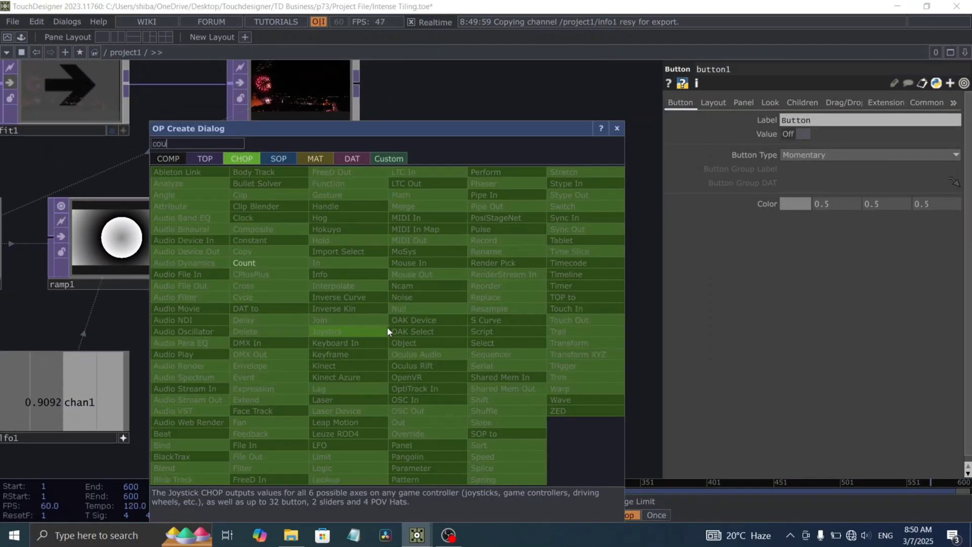
{"action": "left_click", "coordinate": [270, 262]}
{"action": "left_click", "coordinate": [494, 333]}
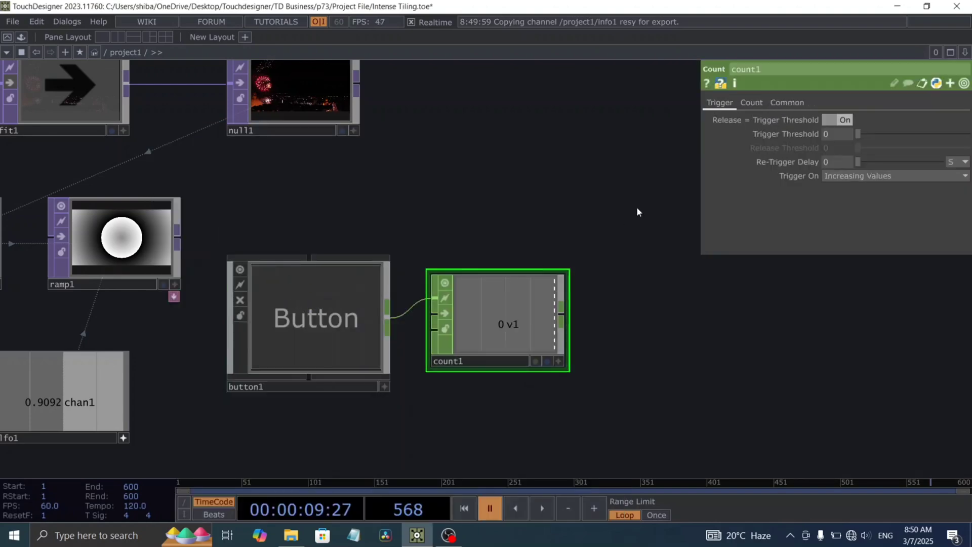
Limit count1 with Loop Min/Max, using a minimum of 2 and a maximum of 3.
{"action": "left_click", "coordinate": [751, 103]}
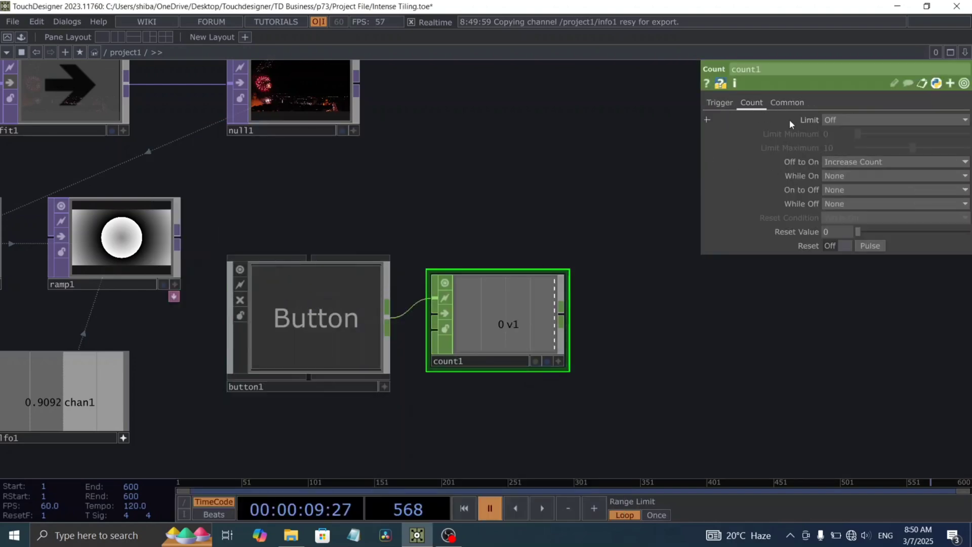
{"action": "left_click", "coordinate": [828, 119]}
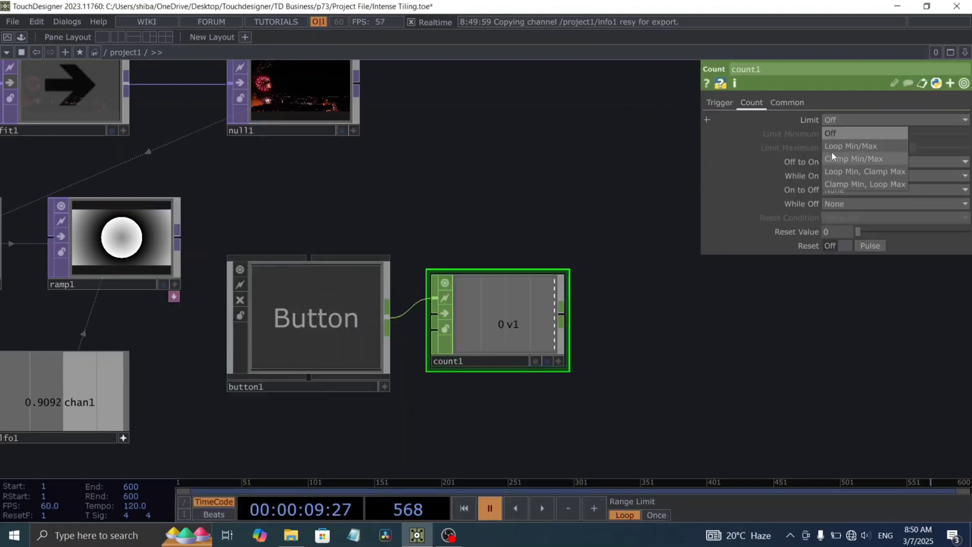
{"action": "left_click", "coordinate": [832, 146]}
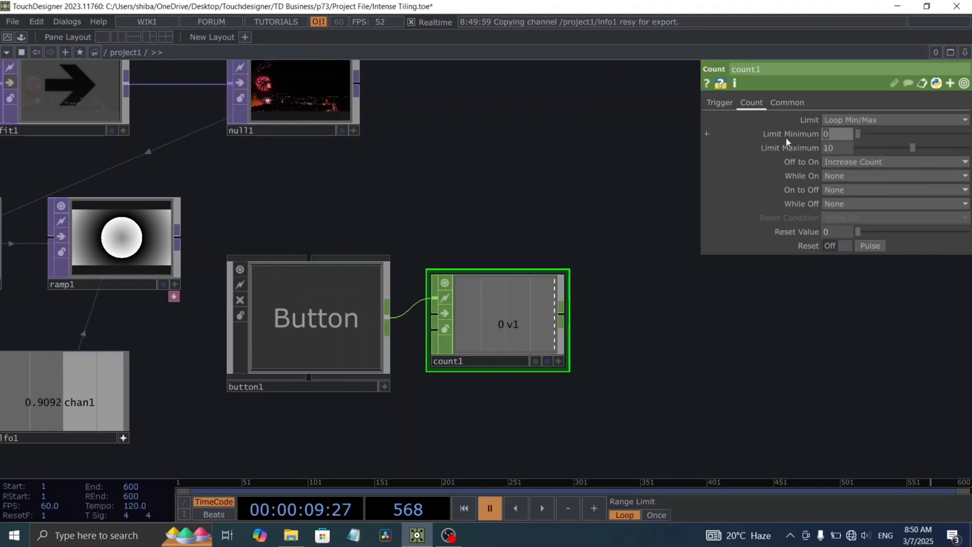
{"action": "type", "text": "2"}
{"action": "left_click_drag", "start_coordinate": [839, 143], "coordinate": [797, 143]}
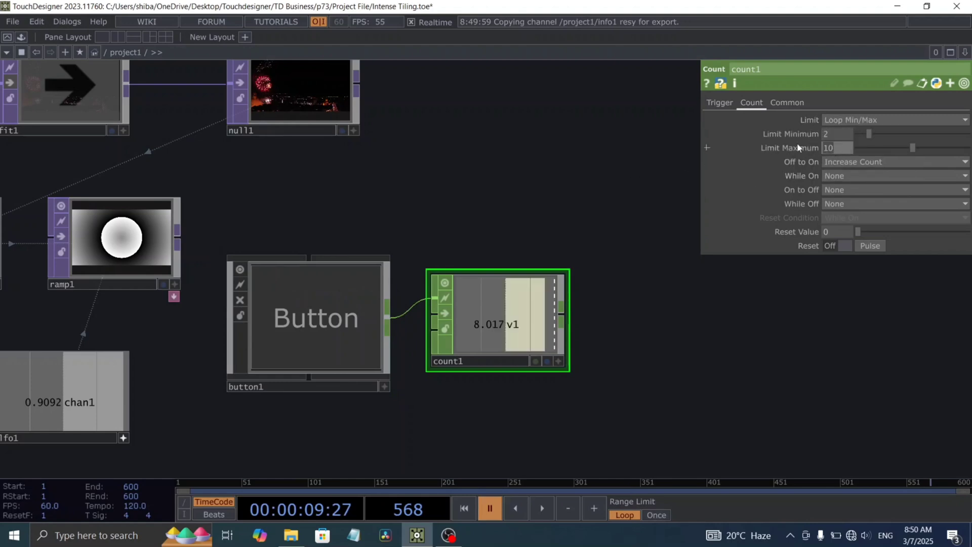
{"action": "type", "text": "3"}
{"action": "key", "text": "Return"}
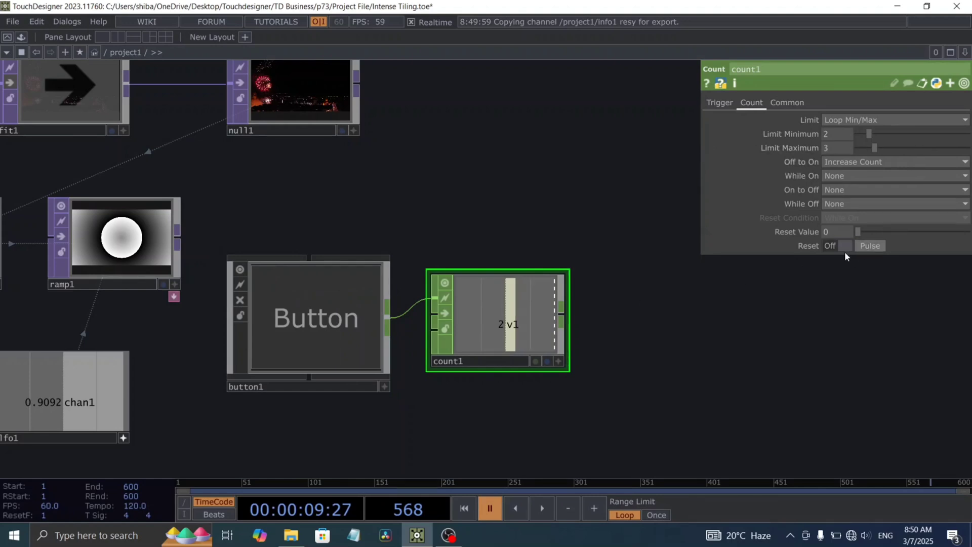
Make button1's viewer active and trigger the button to test count1.
{"action": "left_click", "coordinate": [386, 387]}
{"action": "left_click", "coordinate": [335, 328]}
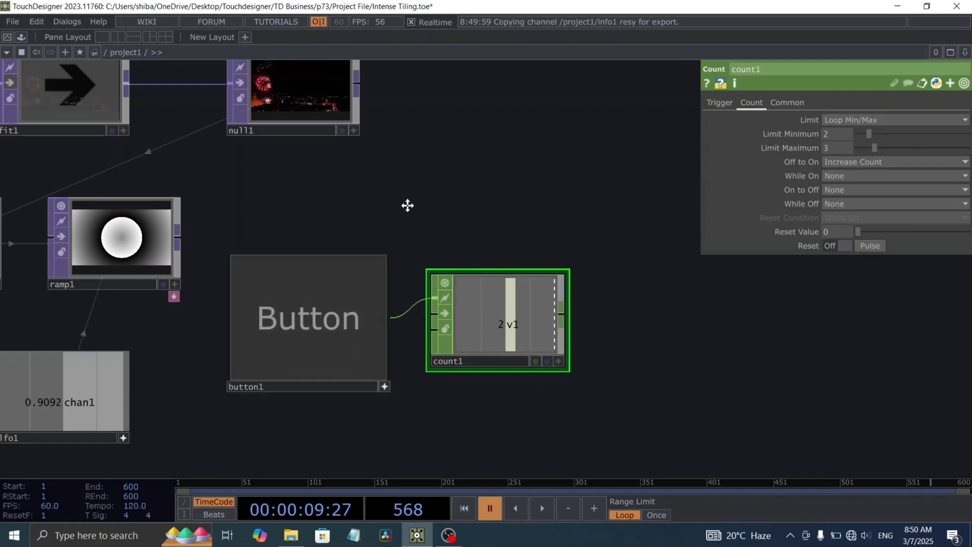
{"action": "scroll", "coordinate": [431, 218], "scroll_direction": "down", "scroll_amount": 4}
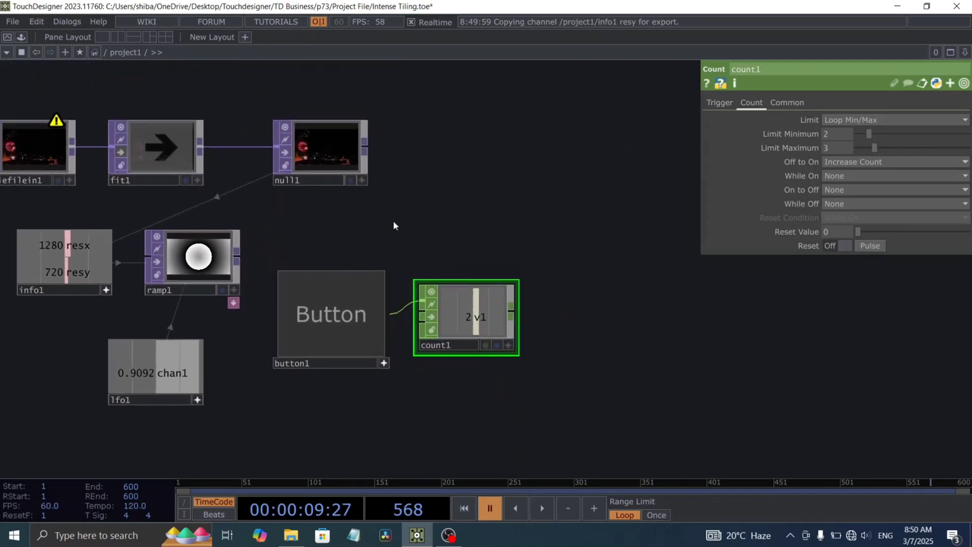
{"action": "left_click_drag", "start_coordinate": [394, 226], "coordinate": [344, 224]}
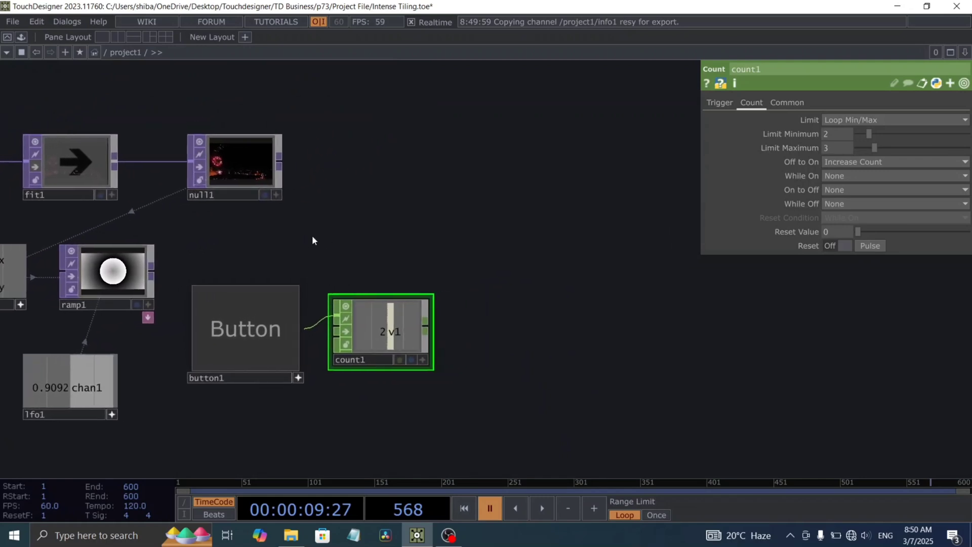
{"action": "left_click_drag", "start_coordinate": [341, 252], "coordinate": [378, 246]}
Drive ramp1's Type parameter with a CHOP reference to count1's v1 channel.
{"action": "left_click", "coordinate": [461, 353]}
{"action": "left_click_drag", "start_coordinate": [449, 333], "coordinate": [75, 254]}
{"action": "left_click_drag", "start_coordinate": [161, 253], "coordinate": [759, 169]}
{"action": "left_click_drag", "start_coordinate": [712, 101], "coordinate": [713, 100]}
{"action": "left_click_drag", "start_coordinate": [764, 157], "coordinate": [806, 203]}
{"action": "left_click", "coordinate": [806, 202]}
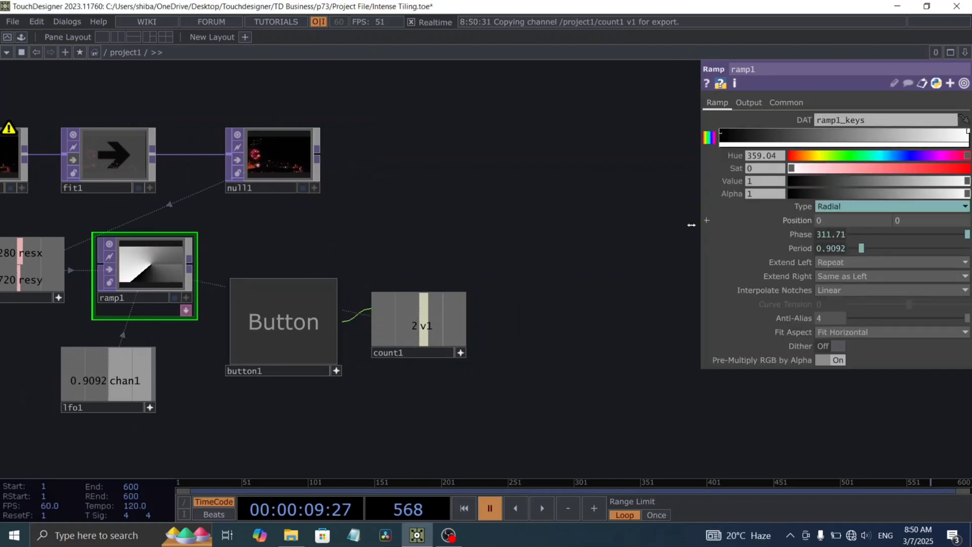
Play the timeline and trigger button1 several times to check the ramp type switching, pausing playback at the end.
{"action": "left_click_drag", "start_coordinate": [539, 193], "coordinate": [556, 167]}
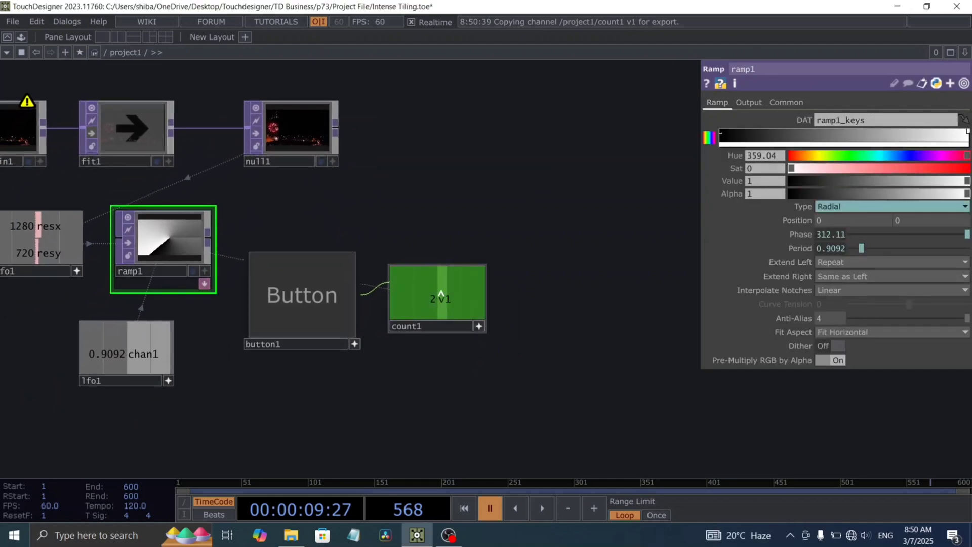
{"action": "left_click_drag", "start_coordinate": [446, 208], "coordinate": [458, 203]}
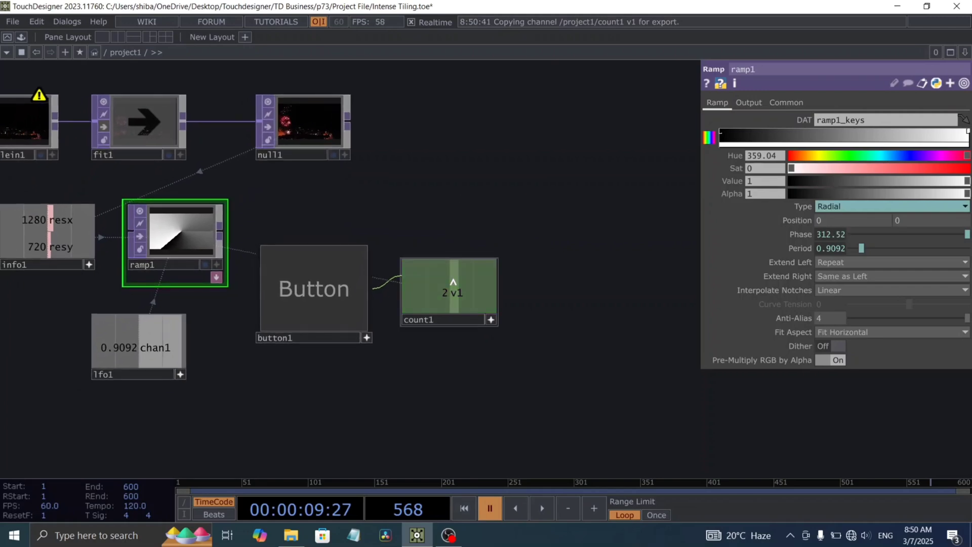
{"action": "key", "text": "space"}
{"action": "left_click_drag", "start_coordinate": [401, 236], "coordinate": [433, 242]}
{"action": "left_click", "coordinate": [345, 295]}
{"action": "left_click", "coordinate": [344, 293]}
{"action": "left_click", "coordinate": [345, 293]}
{"action": "key", "text": "space"}
Add a Displace TOP after null1 and connect ramp1 to its second input.
{"action": "left_click_drag", "start_coordinate": [441, 209], "coordinate": [417, 241]}
{"action": "left_click_drag", "start_coordinate": [357, 176], "coordinate": [319, 177]}
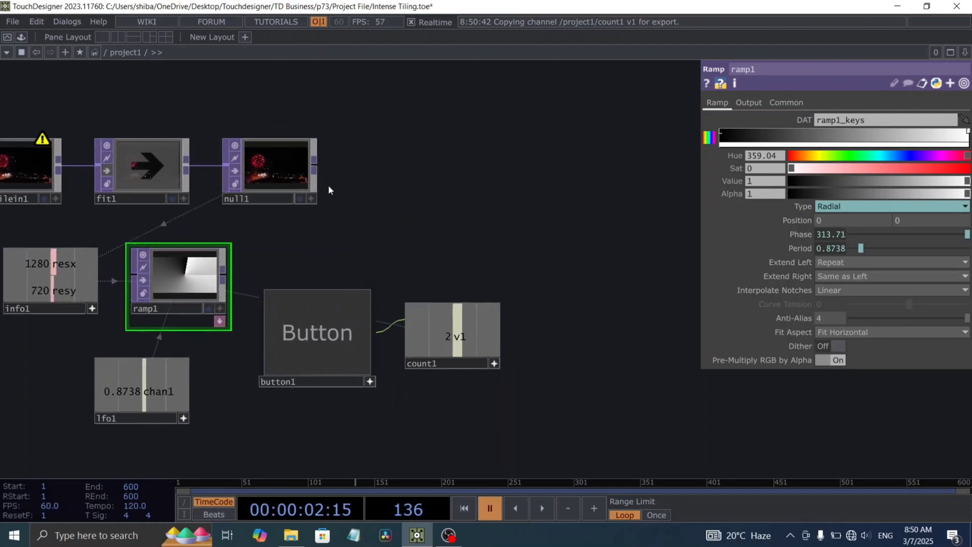
{"action": "key", "text": "Tab"}
{"action": "type", "text": "dis"}
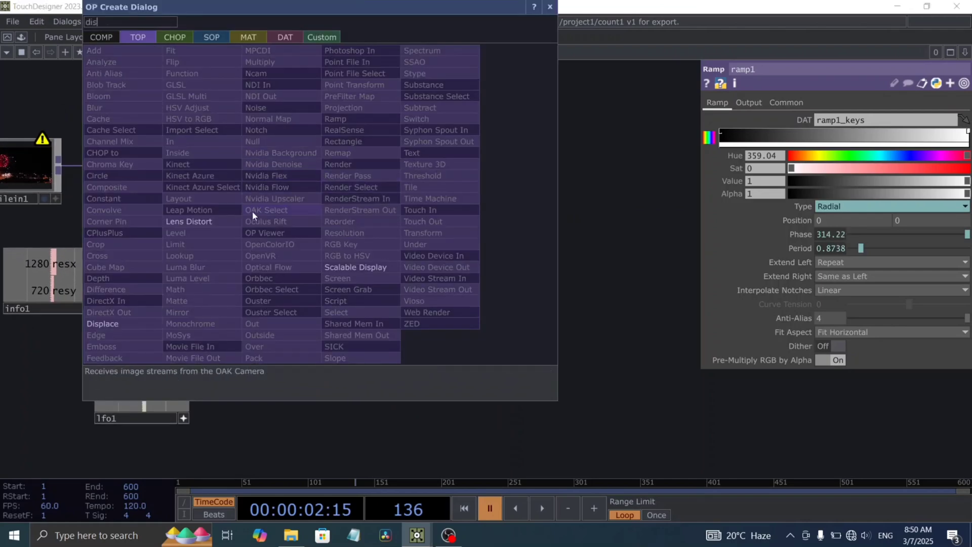
{"action": "left_click", "coordinate": [145, 323]}
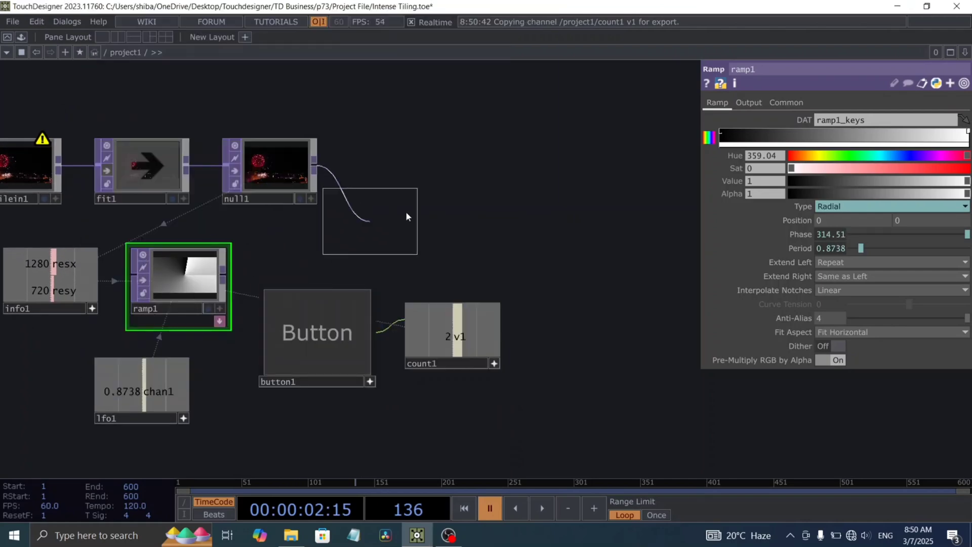
{"action": "left_click", "coordinate": [412, 206]}
{"action": "left_click_drag", "start_coordinate": [327, 245], "coordinate": [372, 210]}
Set both displace weight values of displace1 to .1.
{"action": "scroll", "coordinate": [436, 215], "scroll_direction": "up", "scroll_amount": 3}
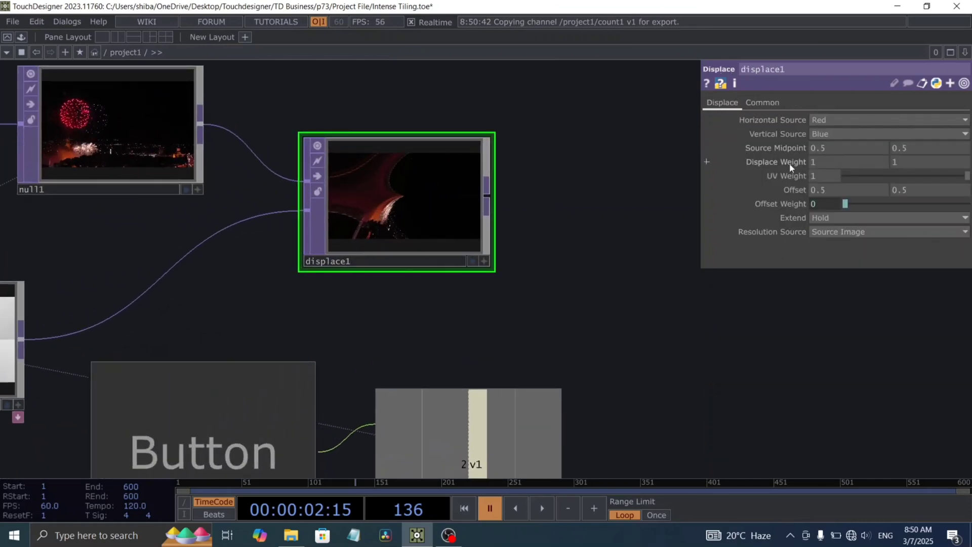
{"action": "left_click", "coordinate": [820, 159]}
{"action": "type", "text": "."}
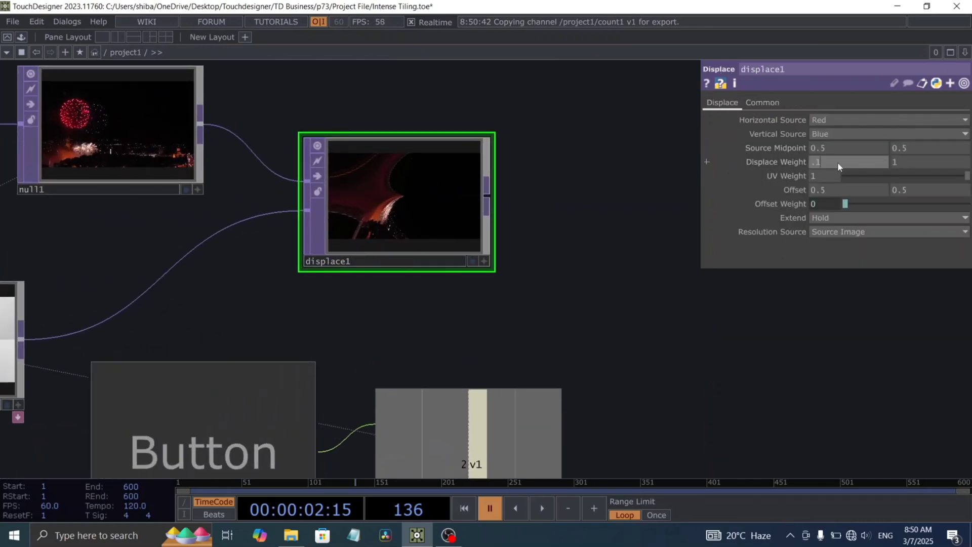
{"action": "key", "text": "Tab"}
{"action": "type", "text": ".1"}
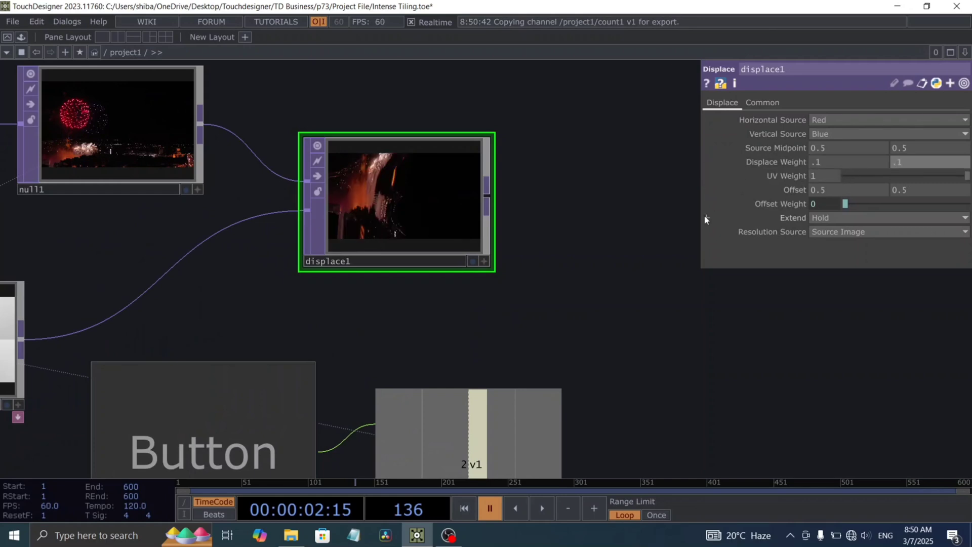
{"action": "key", "text": "Return"}
Set displace1's Extend mode to Mirror and play the timeline to preview the displaced fireworks.
{"action": "left_click", "coordinate": [861, 218]}
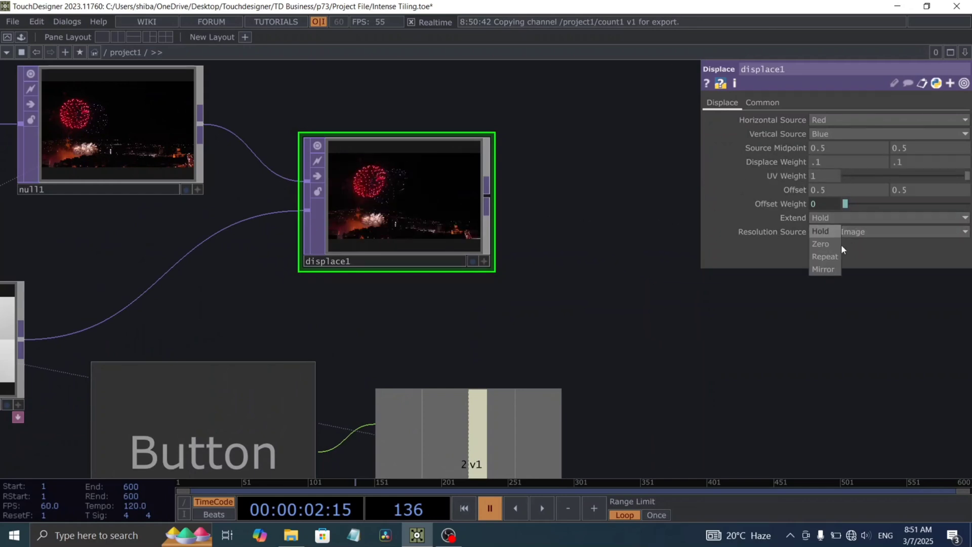
{"action": "scroll", "coordinate": [448, 238], "scroll_direction": "up", "scroll_amount": 5}
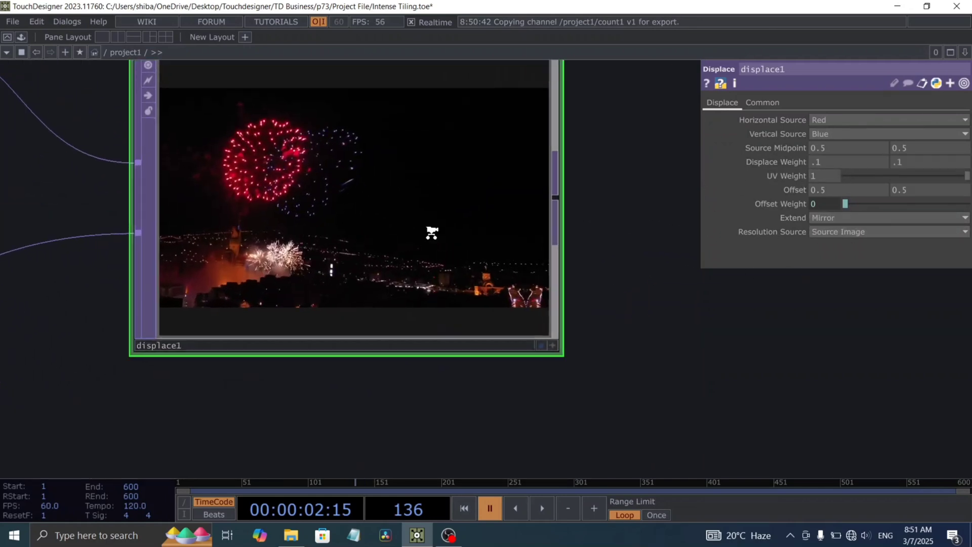
{"action": "key", "text": "space"}
{"action": "scroll", "coordinate": [432, 236], "scroll_direction": "down", "scroll_amount": 4}
{"action": "scroll", "coordinate": [430, 237], "scroll_direction": "down", "scroll_amount": 3}
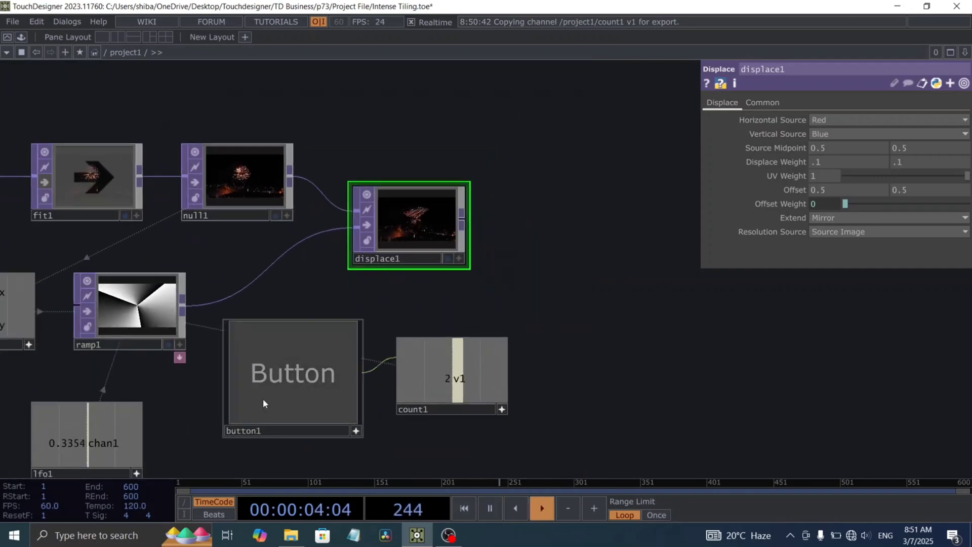
Examine displace1's animated output up close and pause playback.
{"action": "scroll", "coordinate": [472, 252], "scroll_direction": "up", "scroll_amount": 5}
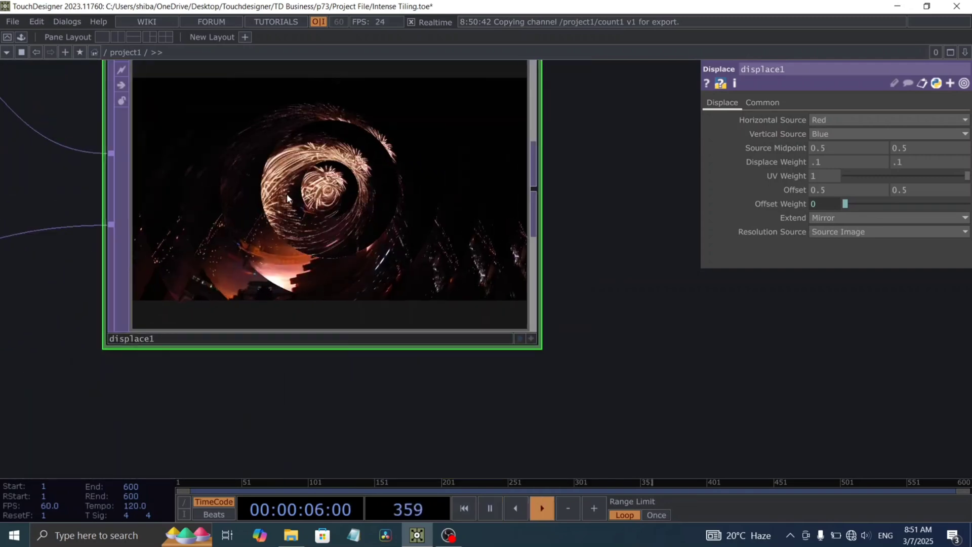
{"action": "scroll", "coordinate": [291, 219], "scroll_direction": "down", "scroll_amount": 6}
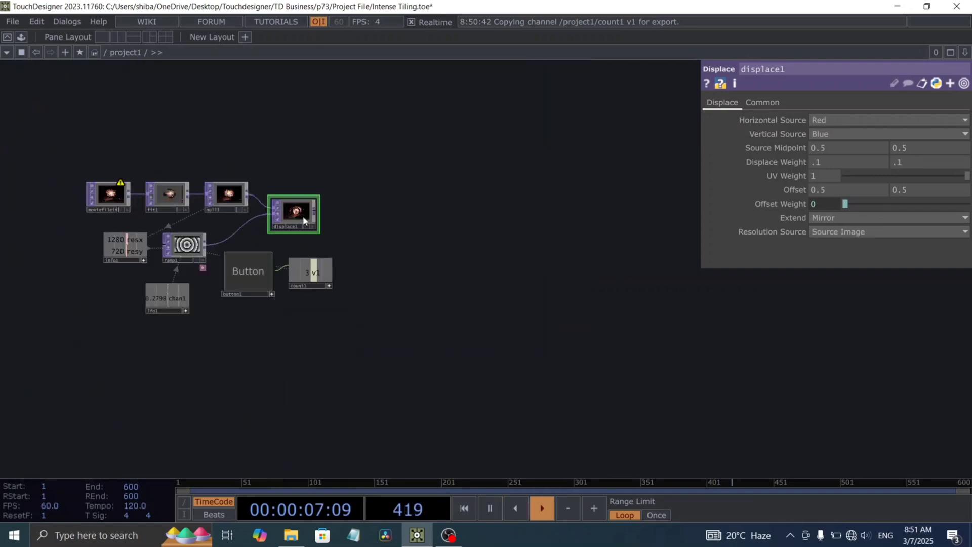
{"action": "key", "text": "space"}
Turn off the node viewers of null1 and displace1.
{"action": "scroll", "coordinate": [427, 351], "scroll_direction": "down", "scroll_amount": 1}
{"action": "scroll", "coordinate": [200, 211], "scroll_direction": "up", "scroll_amount": 4}
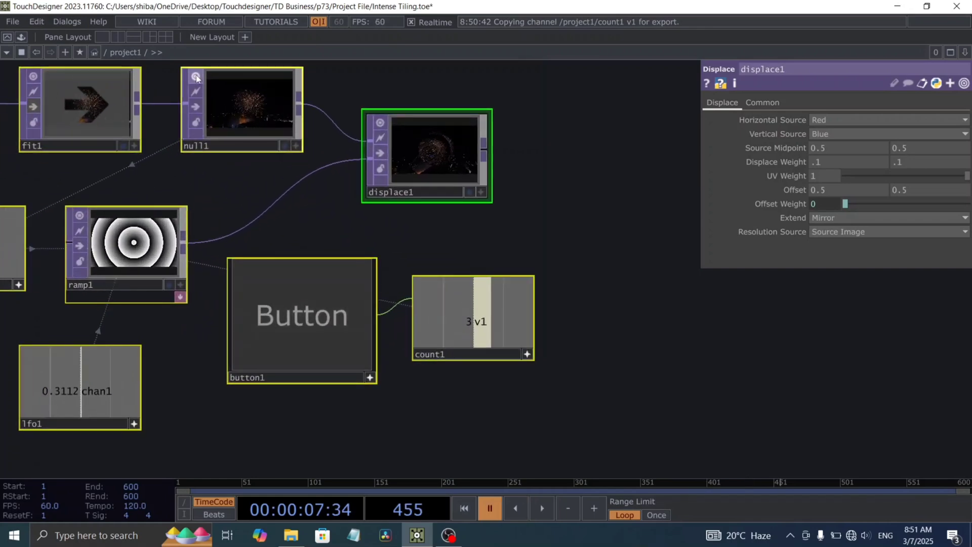
{"action": "left_click", "coordinate": [195, 76]}
{"action": "left_click_drag", "start_coordinate": [298, 185], "coordinate": [244, 189]}
{"action": "scroll", "coordinate": [337, 200], "scroll_direction": "down", "scroll_amount": 4}
{"action": "left_click_drag", "start_coordinate": [378, 217], "coordinate": [269, 225]}
{"action": "scroll", "coordinate": [276, 221], "scroll_direction": "up", "scroll_amount": 2}
Add a Mirror TOP after displace1 and set its Rotate to 45.
{"action": "right_click", "coordinate": [223, 221]}
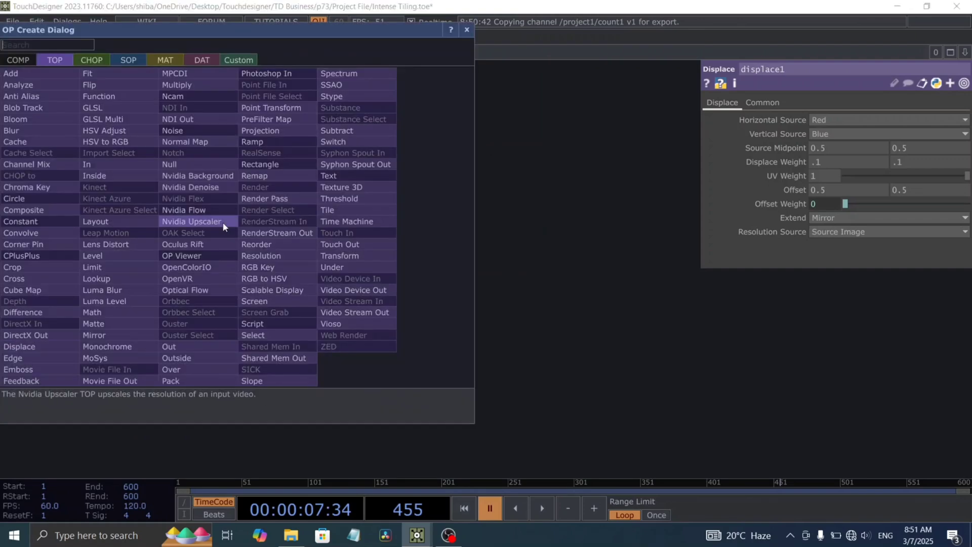
{"action": "type", "text": "mirr"}
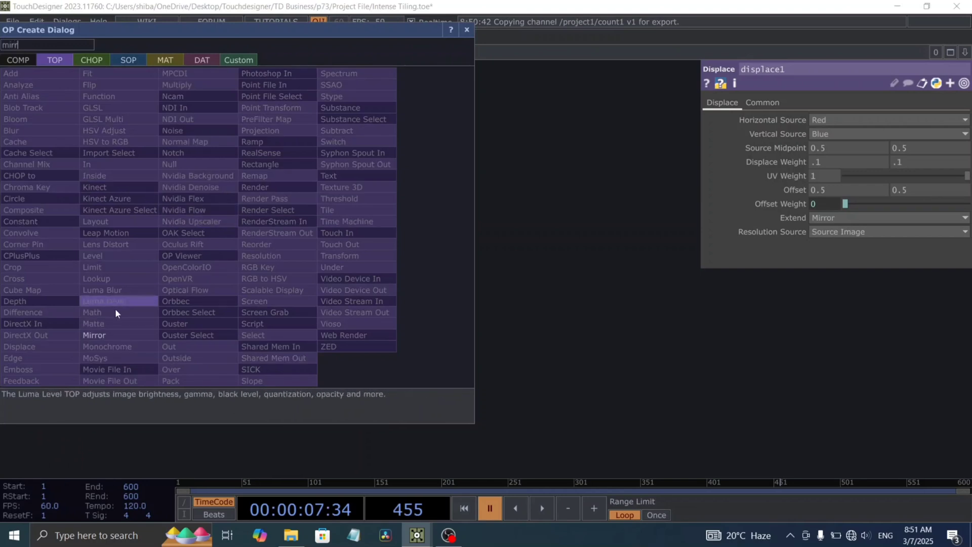
{"action": "left_click", "coordinate": [113, 333]}
{"action": "left_click", "coordinate": [288, 231]}
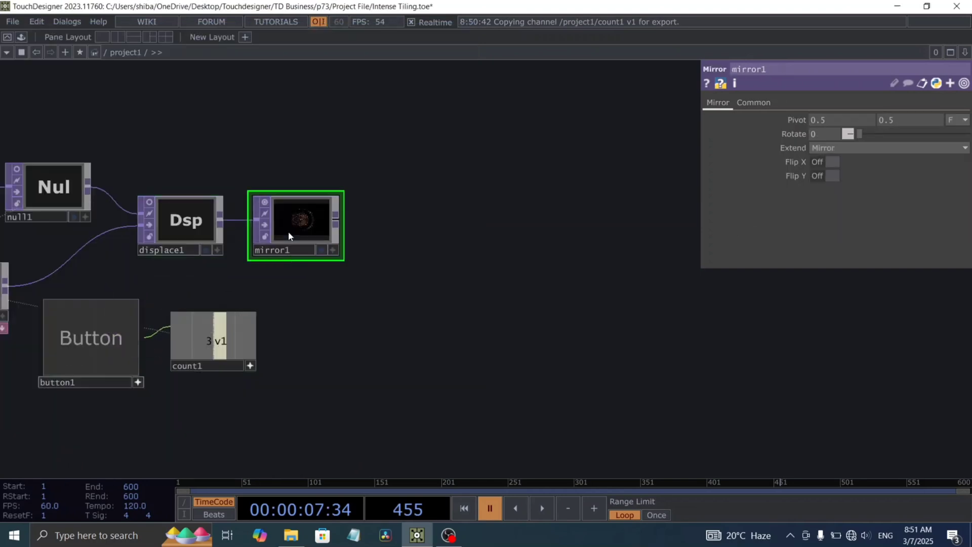
{"action": "left_click_drag", "start_coordinate": [297, 232], "coordinate": [321, 243]}
{"action": "scroll", "coordinate": [307, 221], "scroll_direction": "up", "scroll_amount": 6}
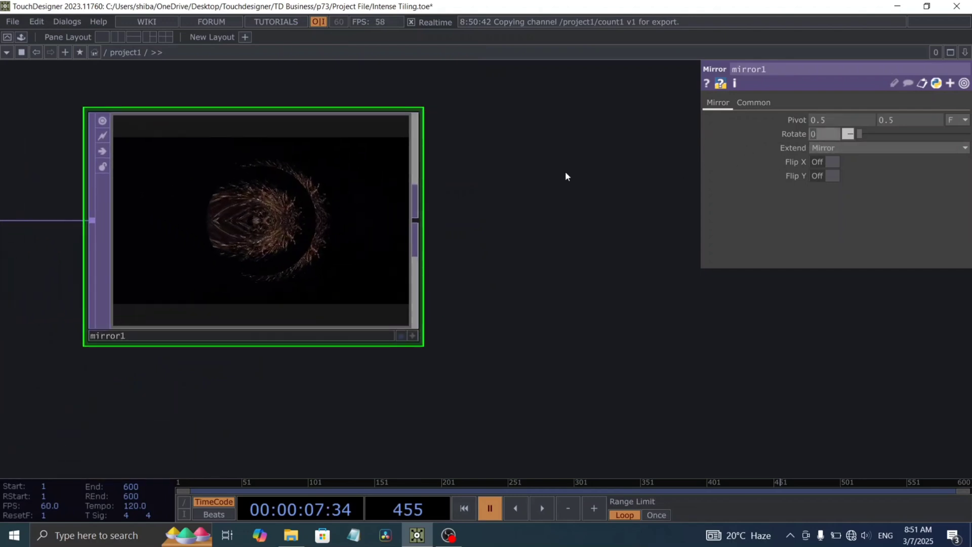
{"action": "type", "text": "5"}
{"action": "key", "text": "Return"}
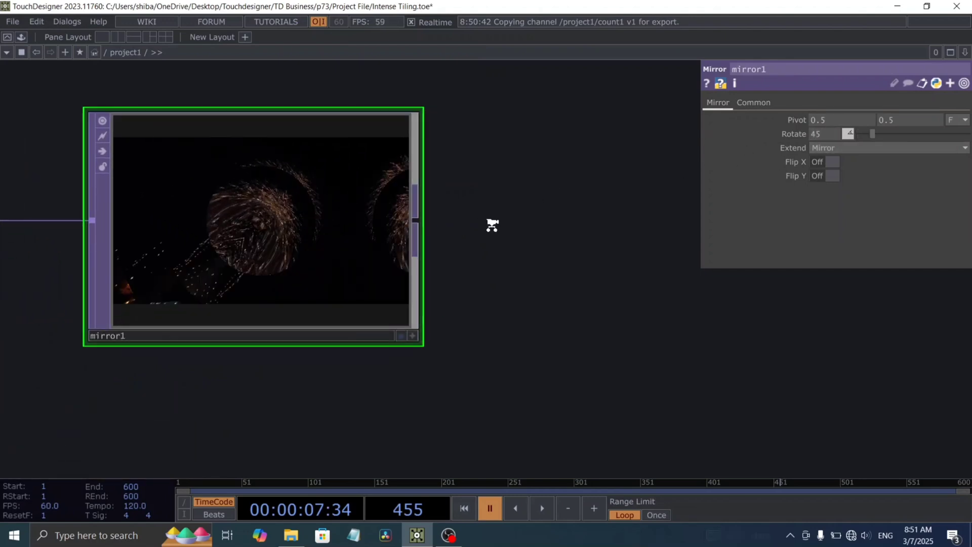
Duplicate mirror1 and connect mirror1's output to the copy.
{"action": "scroll", "coordinate": [493, 224], "scroll_direction": "down", "scroll_amount": 3}
{"action": "left_click_drag", "start_coordinate": [390, 257], "coordinate": [308, 273]}
{"action": "left_click_drag", "start_coordinate": [414, 248], "coordinate": [388, 253]}
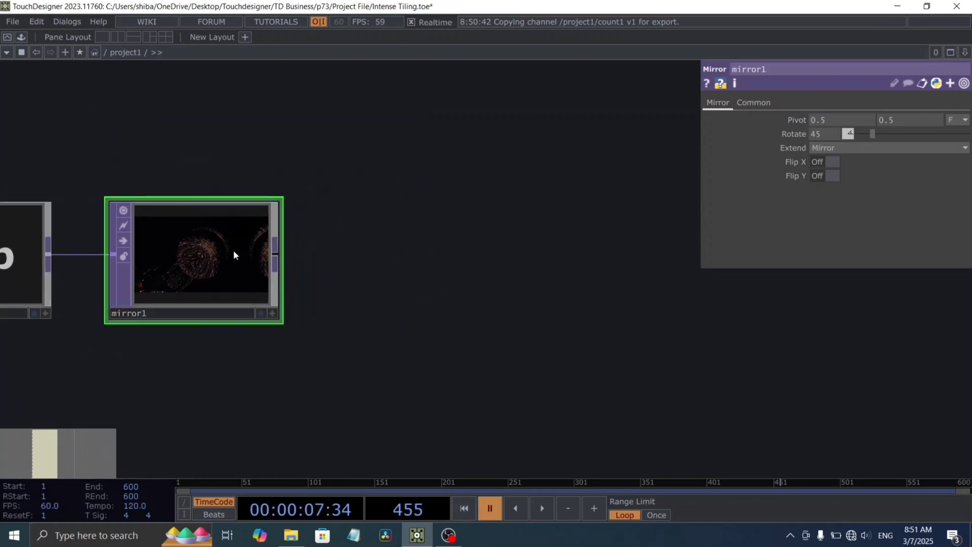
{"action": "key", "text": "ctrl+c"}
{"action": "key", "text": "ctrl+v"}
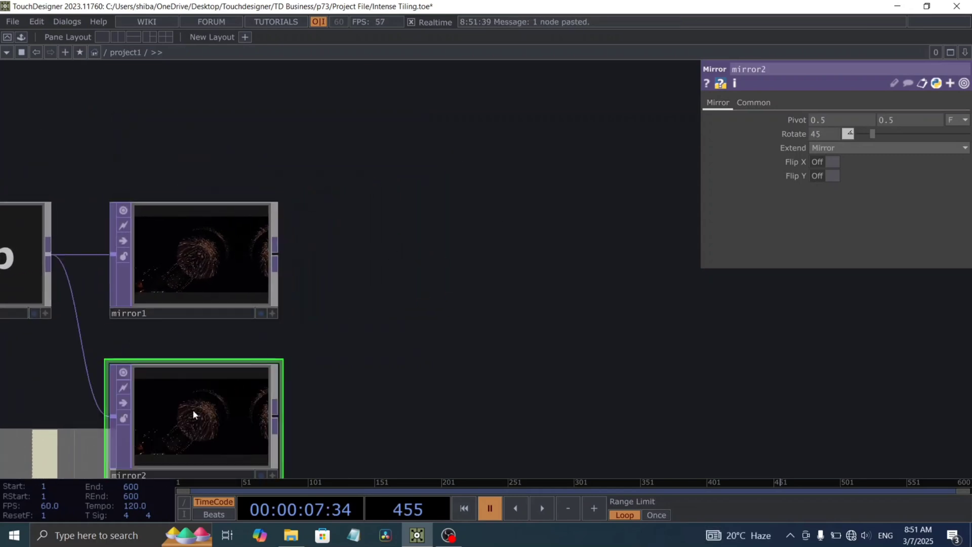
{"action": "left_click_drag", "start_coordinate": [199, 408], "coordinate": [554, 247]}
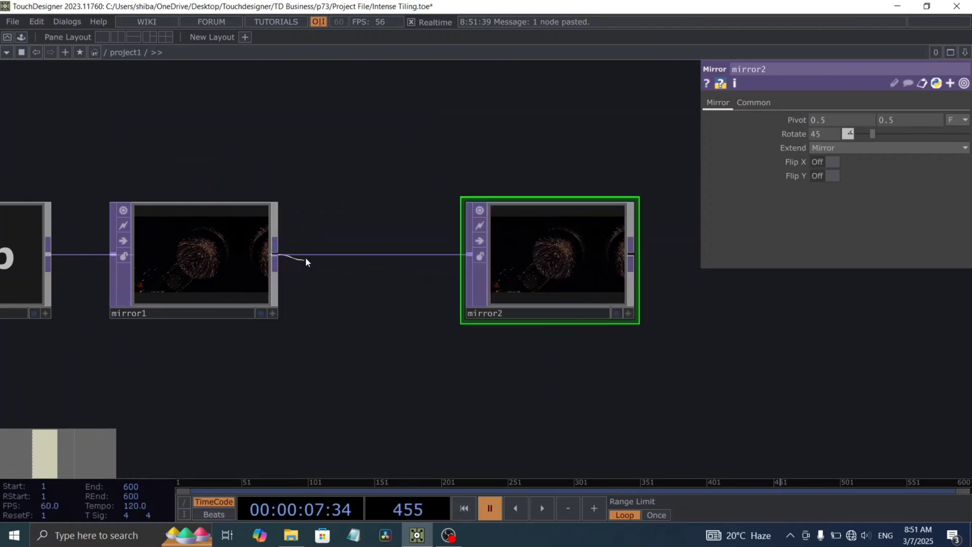
{"action": "left_click_drag", "start_coordinate": [510, 250], "coordinate": [344, 253]}
Set the Rotate value of mirror2 to 90.
{"action": "type", "text": "90"}
{"action": "key", "text": "Return"}
{"action": "left_click_drag", "start_coordinate": [507, 241], "coordinate": [452, 257]}
{"action": "scroll", "coordinate": [451, 257], "scroll_direction": "up", "scroll_amount": 3}
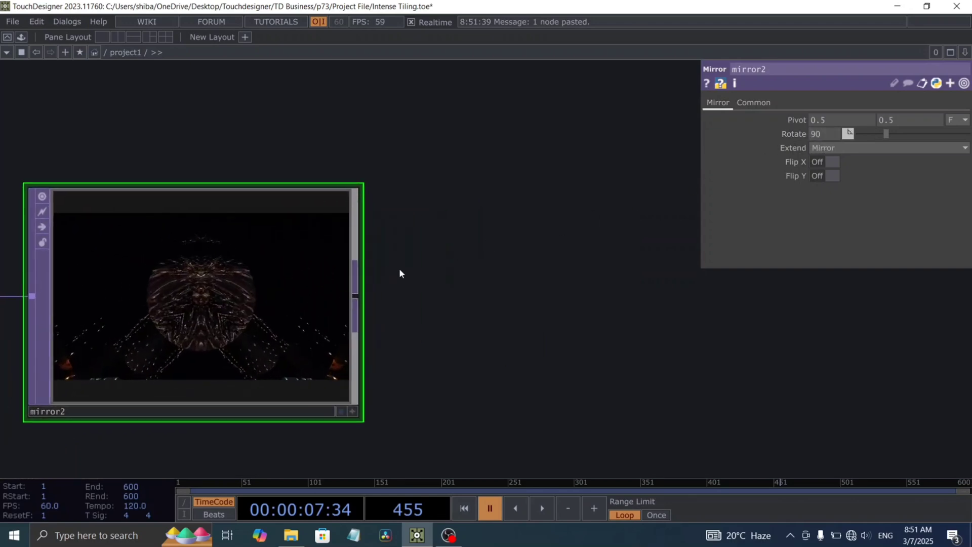
Paste another Mirror TOP after mirror2 in the chain and set its Rotate to 135.
{"action": "scroll", "coordinate": [399, 268], "scroll_direction": "down", "scroll_amount": 3}
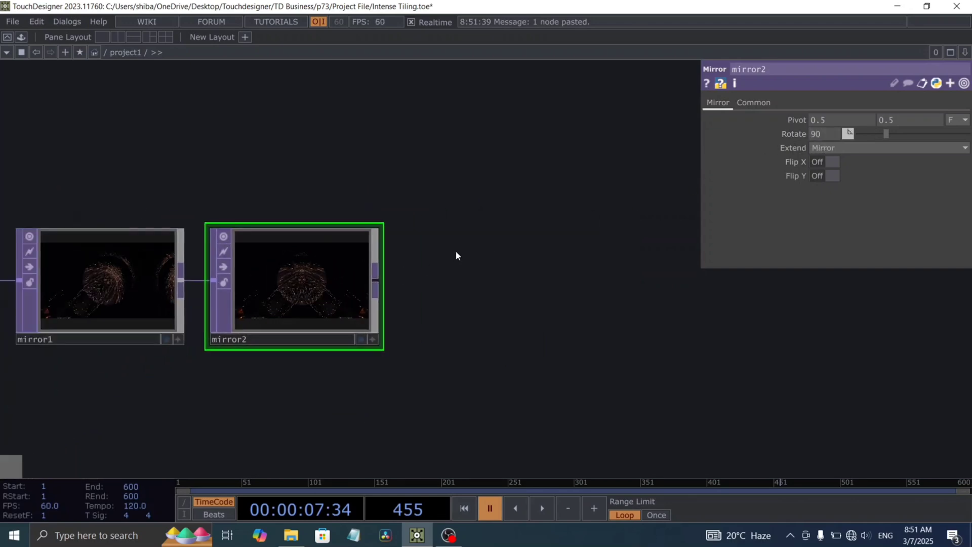
{"action": "key", "text": "ctrl+v"}
{"action": "left_click_drag", "start_coordinate": [608, 135], "coordinate": [452, 272]}
{"action": "left_click", "coordinate": [824, 134]}
{"action": "type", "text": "13"}
{"action": "left_click_drag", "start_coordinate": [656, 280], "coordinate": [502, 282]}
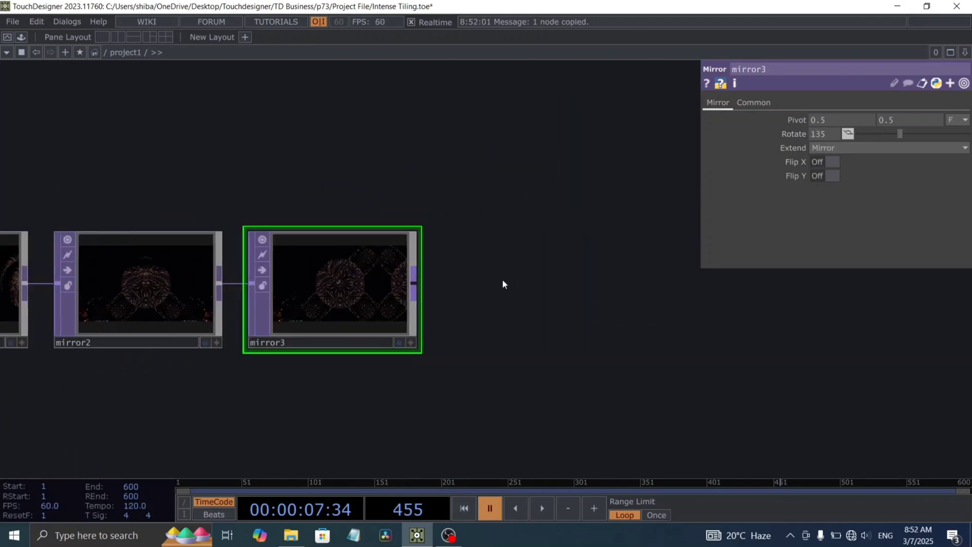
Chain two more pasted Mirror TOPs after mirror3, with Rotate set to 180 and 225.
{"action": "key", "text": "ctrl+v"}
{"action": "left_click", "coordinate": [436, 309]}
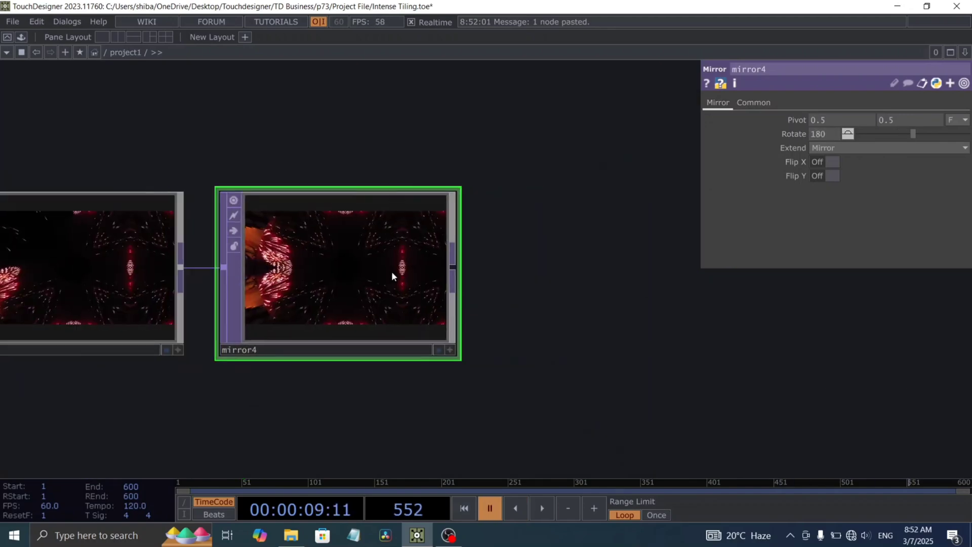
{"action": "key", "text": "ctrl+v"}
{"action": "left_click", "coordinate": [614, 302]}
{"action": "scroll", "coordinate": [518, 235], "scroll_direction": "up", "scroll_amount": 2}
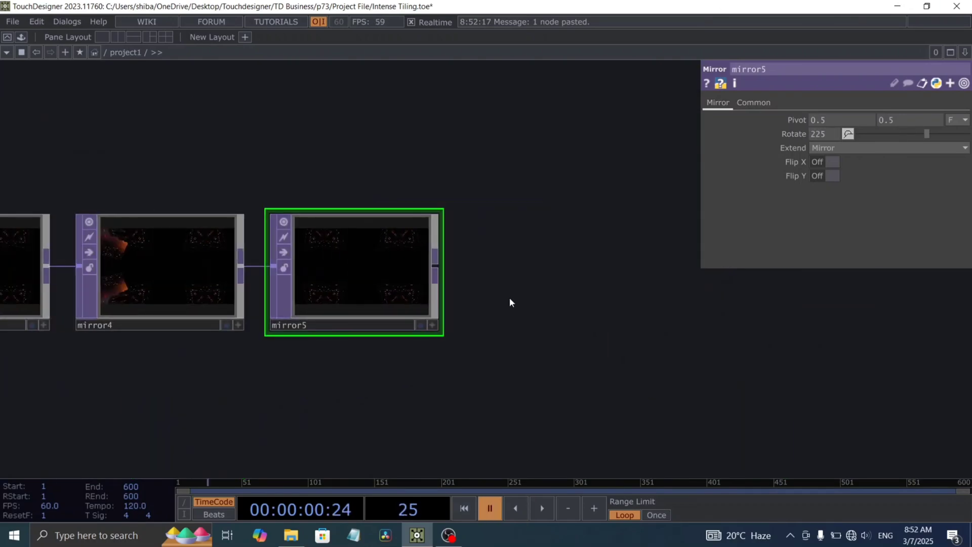
Add an HSV Adjust TOP after mirror5.
{"action": "left_click_drag", "start_coordinate": [510, 299], "coordinate": [349, 314]}
{"action": "key", "text": "Tab"}
{"action": "type", "text": "hs"}
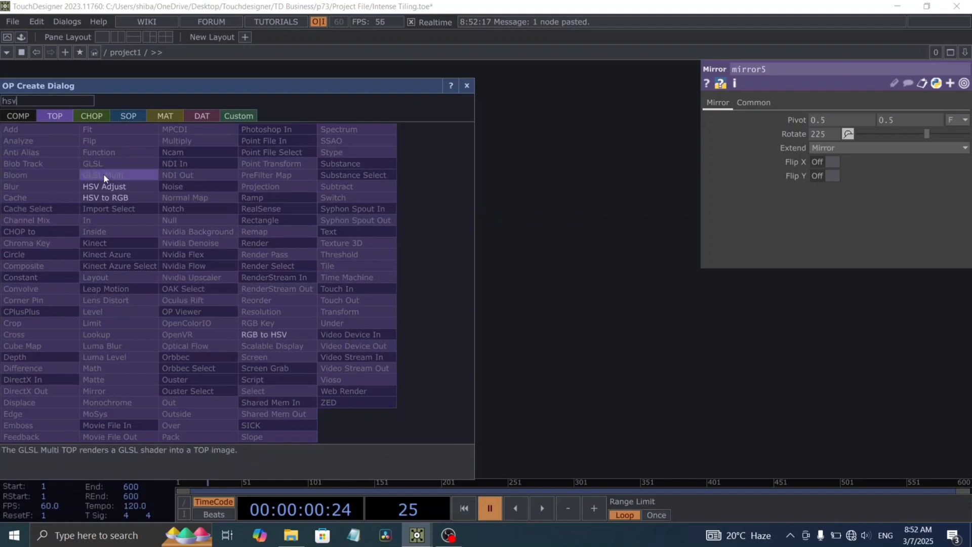
{"action": "left_click", "coordinate": [107, 186]}
{"action": "left_click", "coordinate": [330, 290]}
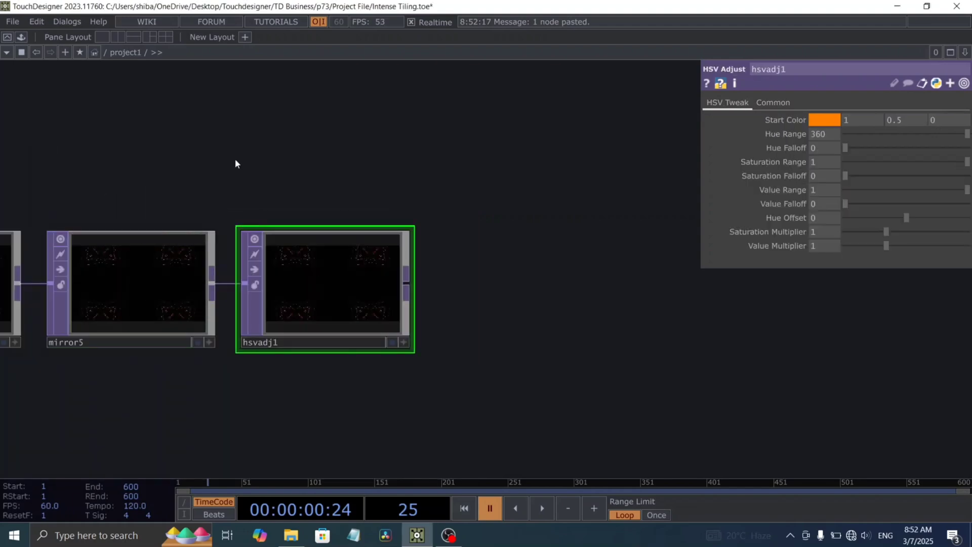
Add an LFO CHOP above the HSV Adjust node and connect it to a new Math CHOP.
{"action": "key", "text": "Tab"}
{"action": "left_click", "coordinate": [96, 40]}
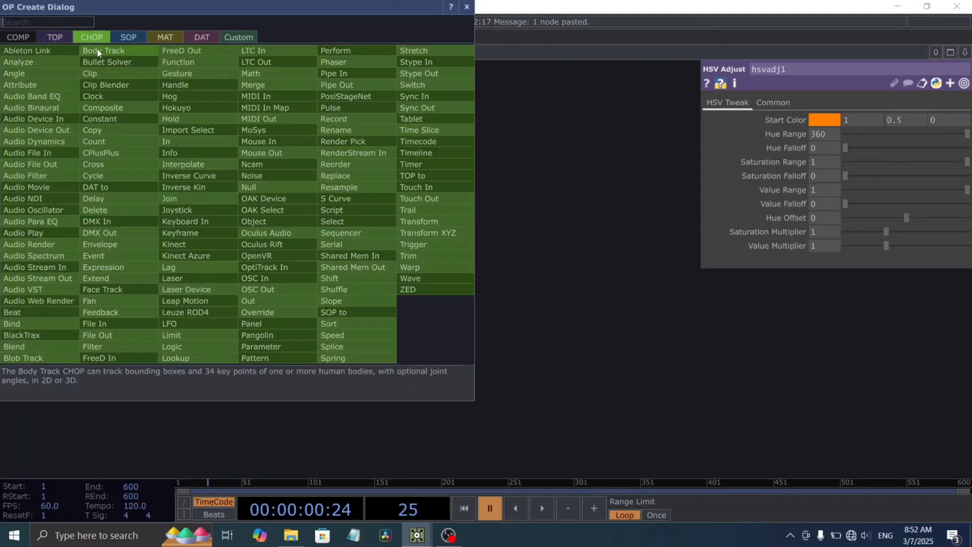
{"action": "type", "text": "lfo"}
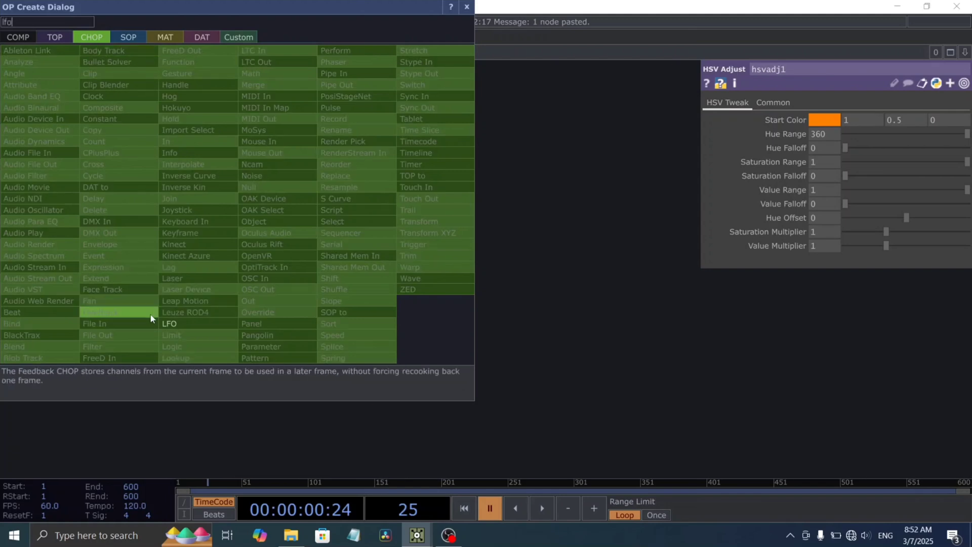
{"action": "left_click", "coordinate": [169, 323]}
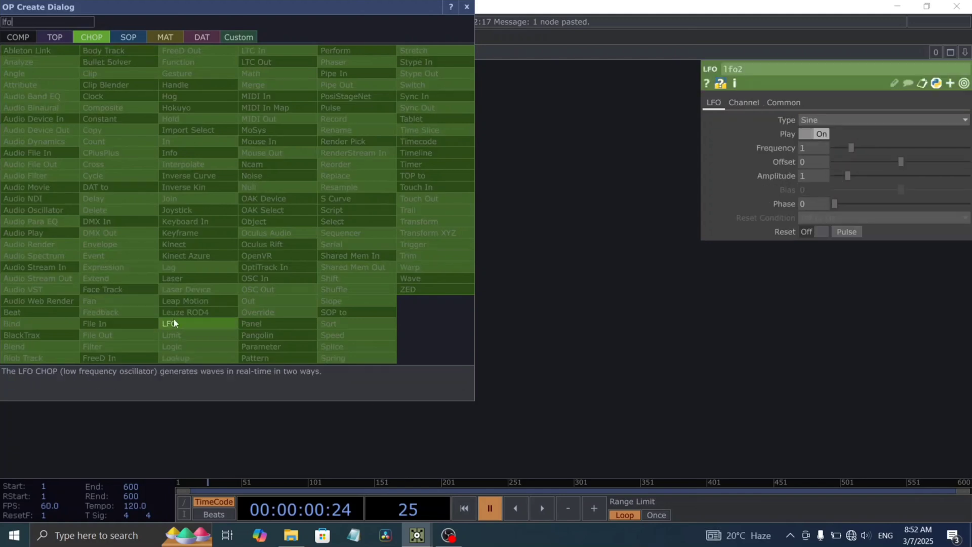
{"action": "left_click", "coordinate": [255, 75]}
{"action": "left_click_drag", "start_coordinate": [496, 196], "coordinate": [498, 304]}
{"action": "right_click_drag", "start_coordinate": [560, 293], "coordinate": [236, 177]}
Set lfo2's type to Gaussian and its frequency to .1.
{"action": "left_click_drag", "start_coordinate": [334, 190], "coordinate": [244, 183]}
{"action": "left_click", "coordinate": [243, 186]}
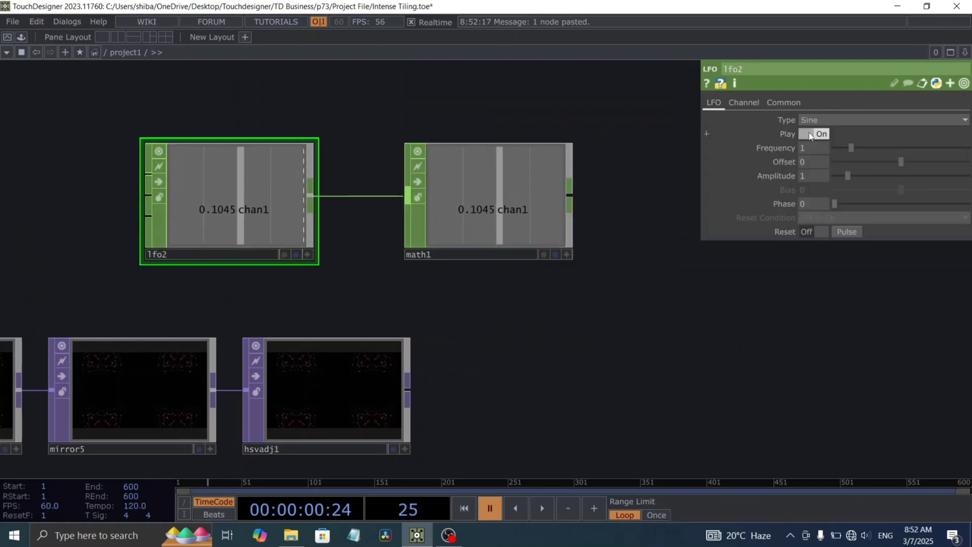
{"action": "left_click", "coordinate": [816, 121]}
{"action": "left_click", "coordinate": [813, 149]}
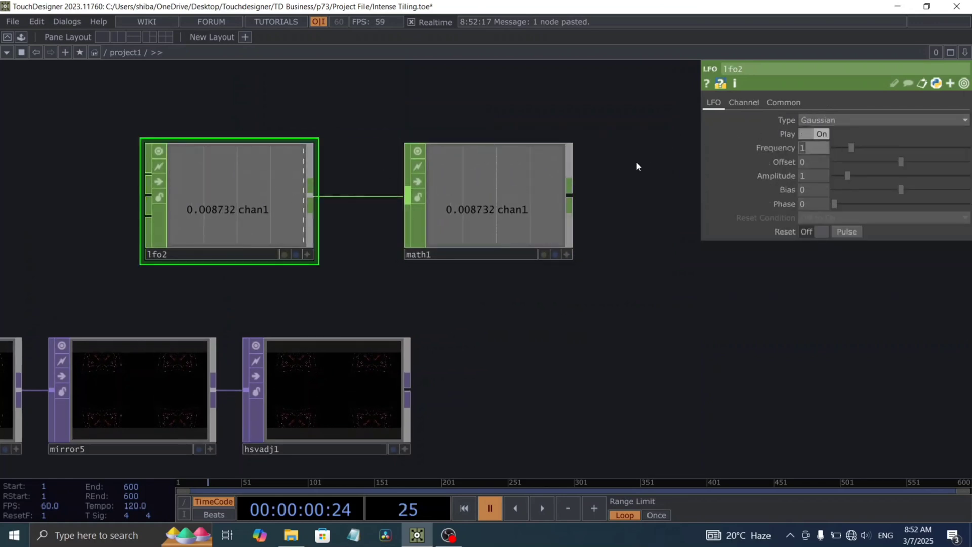
{"action": "type", "text": ".1"}
{"action": "key", "text": "Return"}
Set math1's To Range from -180 to 180.
{"action": "left_click", "coordinate": [475, 214]}
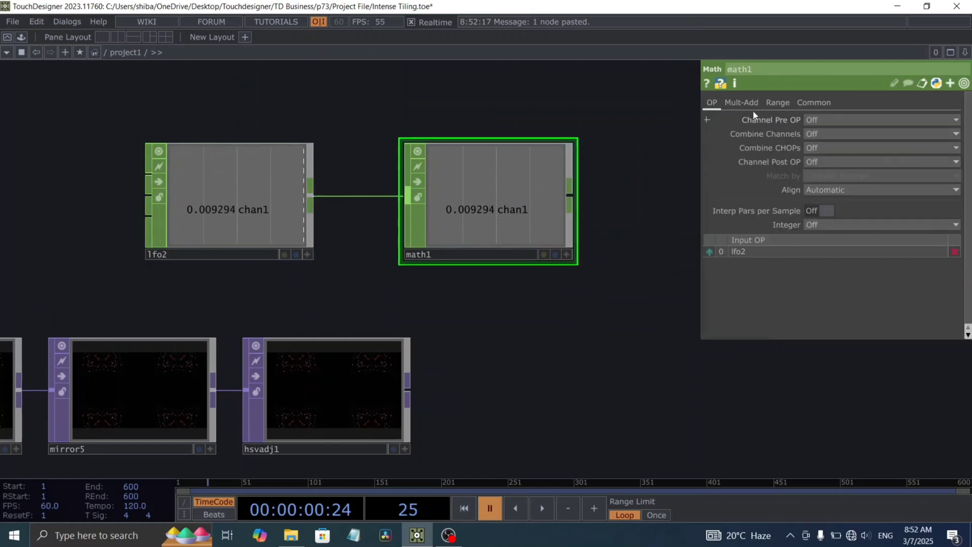
{"action": "left_click", "coordinate": [778, 103]}
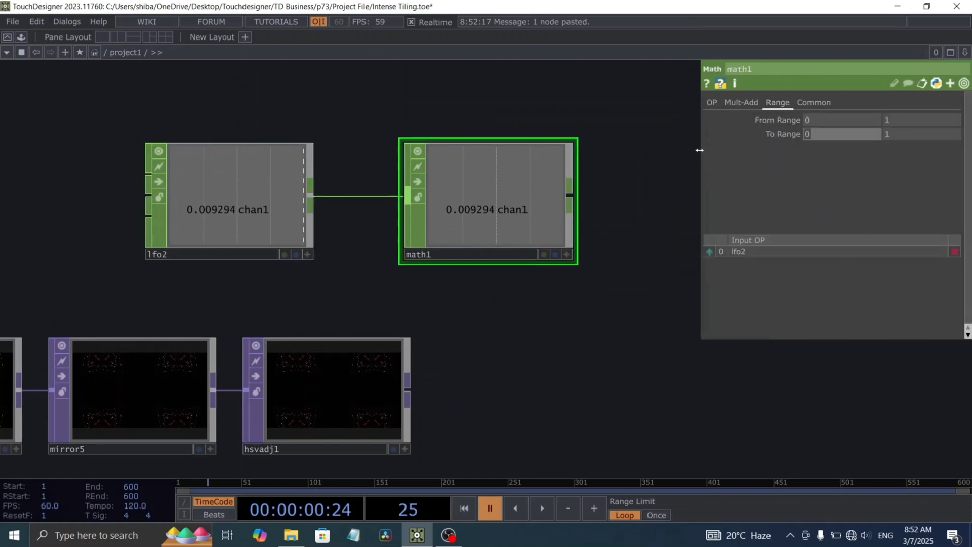
{"action": "type", "text": "-180"}
{"action": "left_click", "coordinate": [910, 135]}
{"action": "type", "text": "180"}
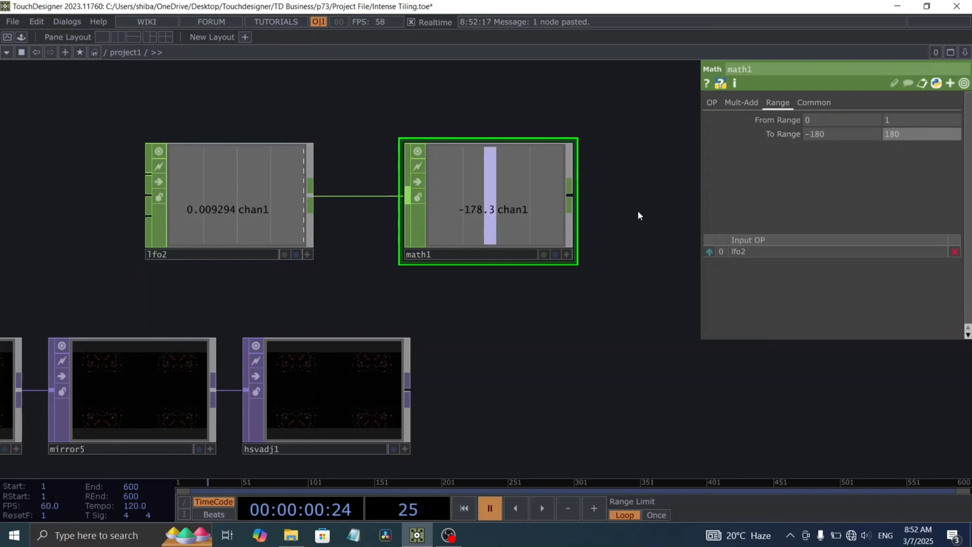
{"action": "key", "text": "Return"}
Drive hsvadj1's Hue Offset with math1's chan1 channel and set the Saturation Multiplier to 1.54.
{"action": "left_click_drag", "start_coordinate": [563, 233], "coordinate": [694, 272]}
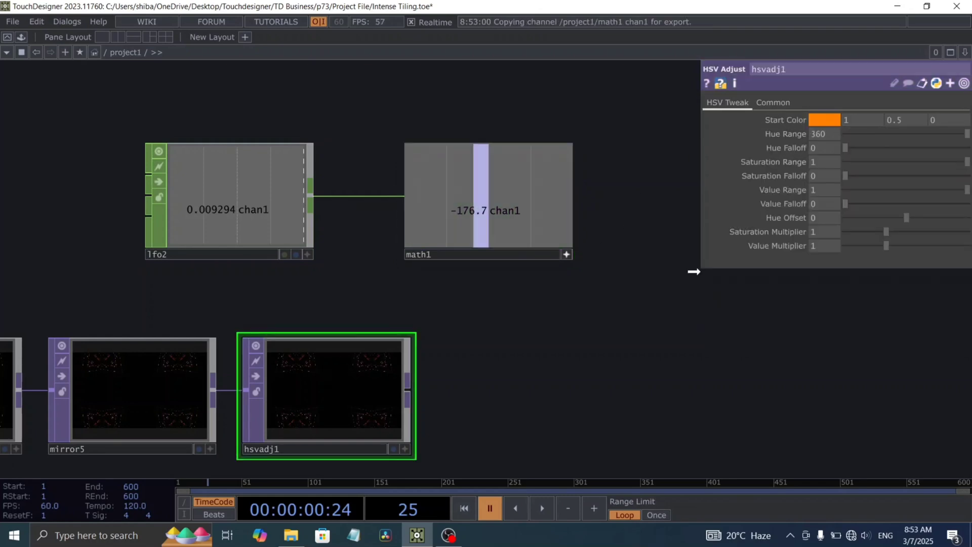
{"action": "left_click_drag", "start_coordinate": [815, 218], "coordinate": [819, 216]}
{"action": "left_click", "coordinate": [816, 224]}
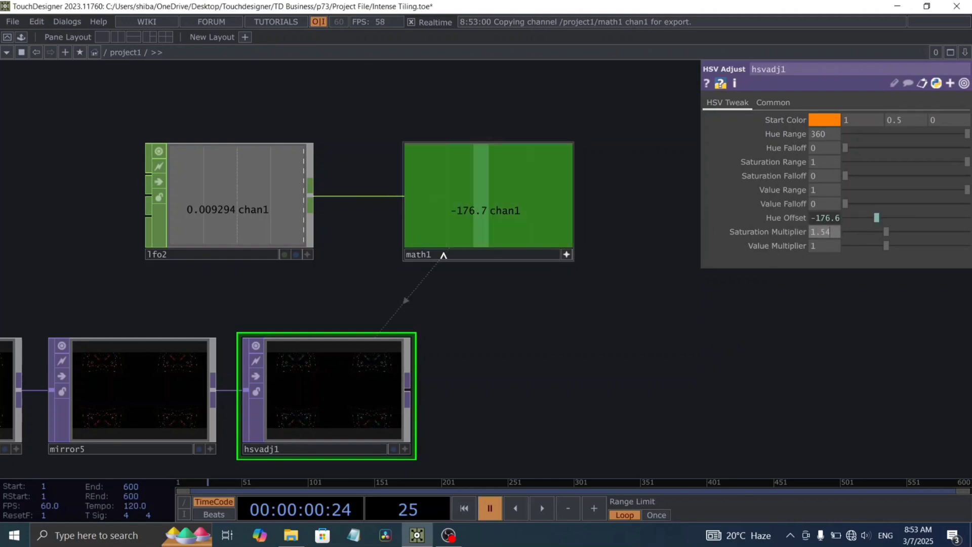
{"action": "key", "text": "Return"}
Add a Level TOP after hsvadj1.
{"action": "left_click_drag", "start_coordinate": [563, 362], "coordinate": [453, 279]}
{"action": "scroll", "coordinate": [482, 309], "scroll_direction": "right", "scroll_amount": 1}
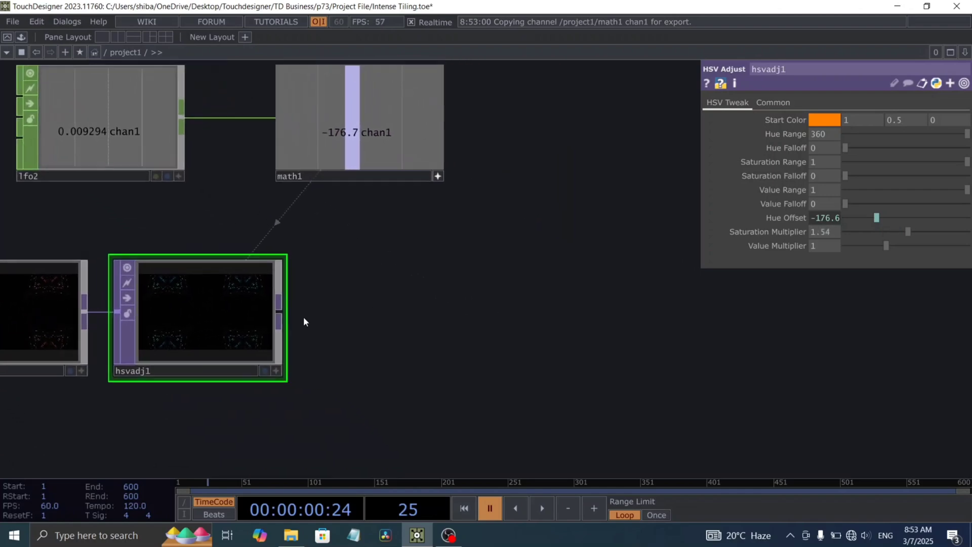
{"action": "key", "text": "Tab"}
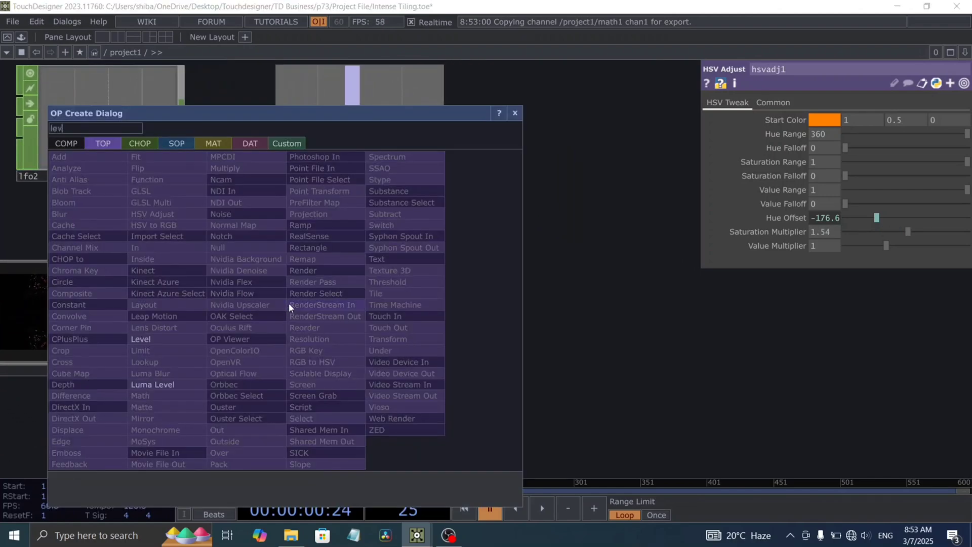
{"action": "left_click", "coordinate": [174, 337]}
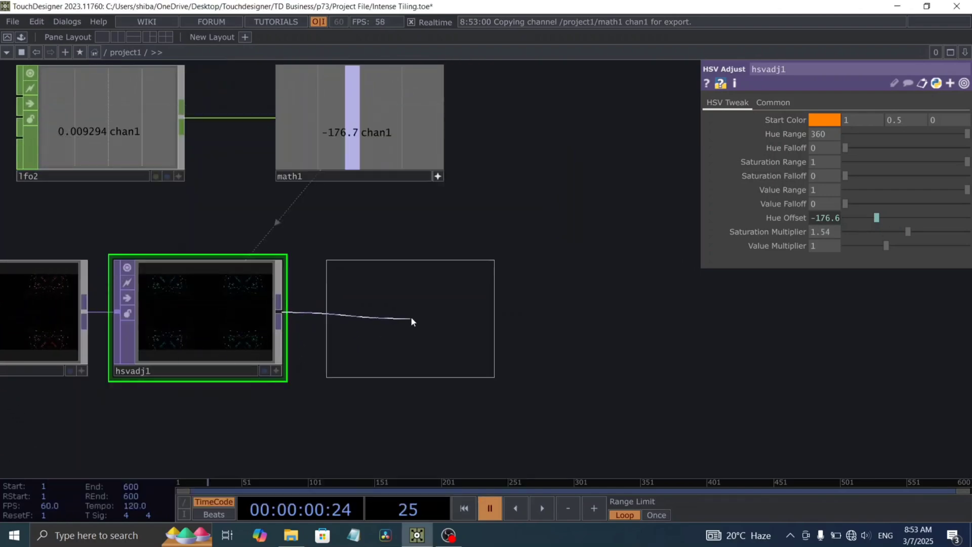
{"action": "left_click", "coordinate": [425, 321]}
Set level1's Brightness 1 to 1.42 and Contrast to 1.1.
{"action": "scroll", "coordinate": [522, 335], "scroll_direction": "right", "scroll_amount": 3}
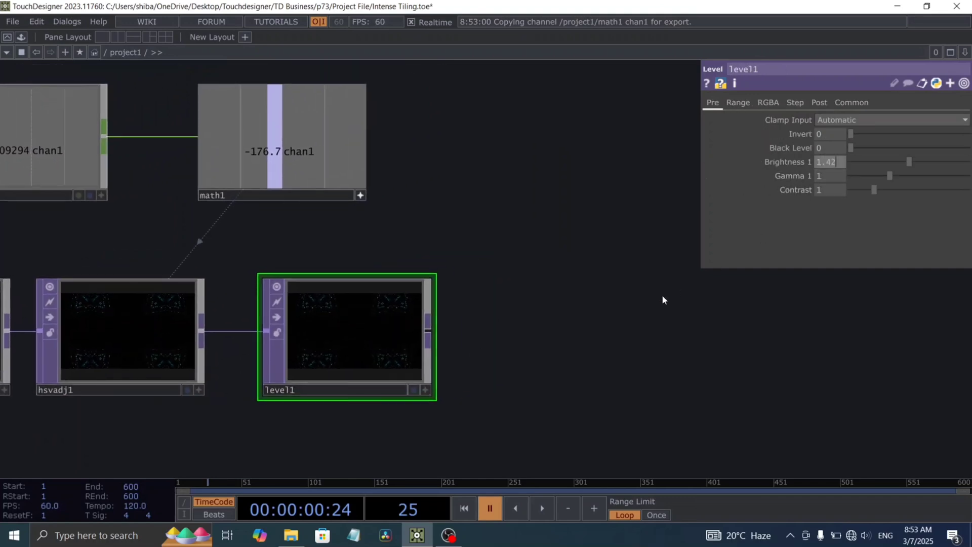
{"action": "left_click", "coordinate": [827, 175]}
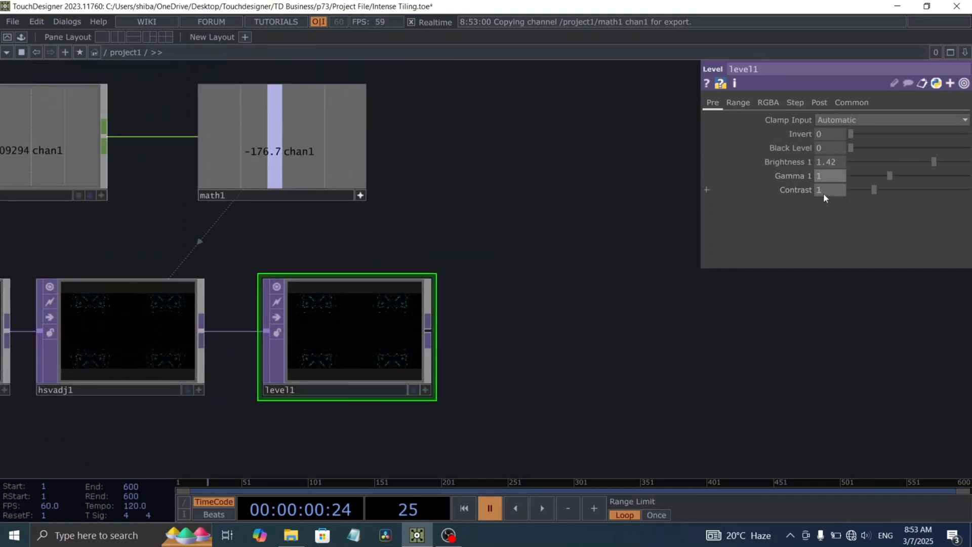
{"action": "type", "text": "1"}
{"action": "key", "text": "Return"}
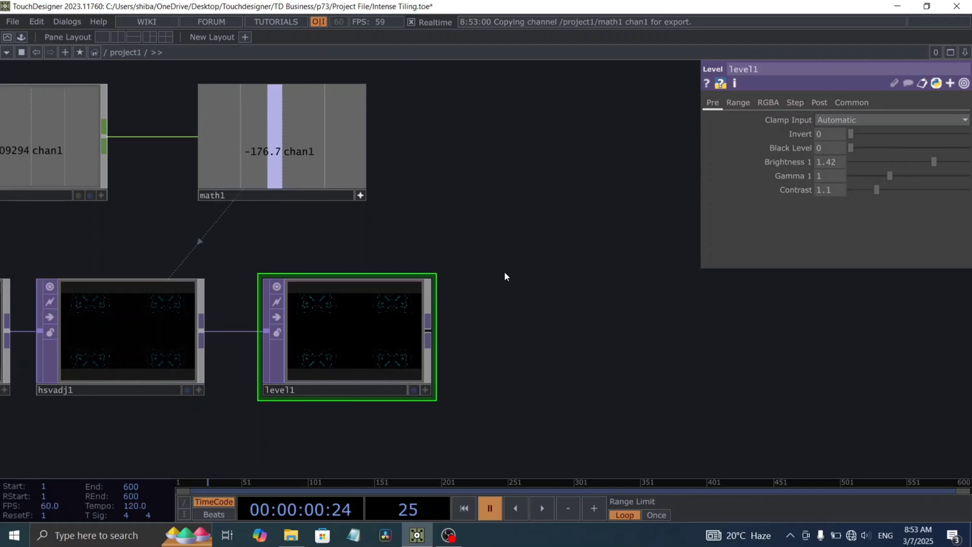
Add a Displace TOP after level1 and feed level1 into both of its inputs.
{"action": "scroll", "coordinate": [391, 326], "scroll_direction": "right", "scroll_amount": 3}
{"action": "right_click", "coordinate": [348, 327]}
{"action": "type", "text": "di"}
{"action": "left_click", "coordinate": [130, 445]}
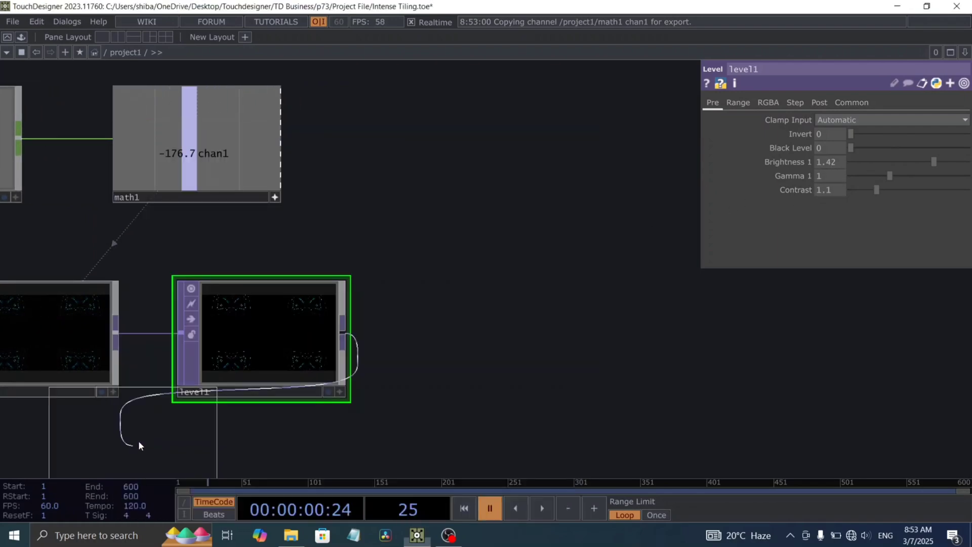
{"action": "left_click", "coordinate": [521, 274]}
{"action": "left_click_drag", "start_coordinate": [347, 338], "coordinate": [519, 338]}
{"action": "scroll", "coordinate": [518, 338], "scroll_direction": "up", "scroll_amount": 2}
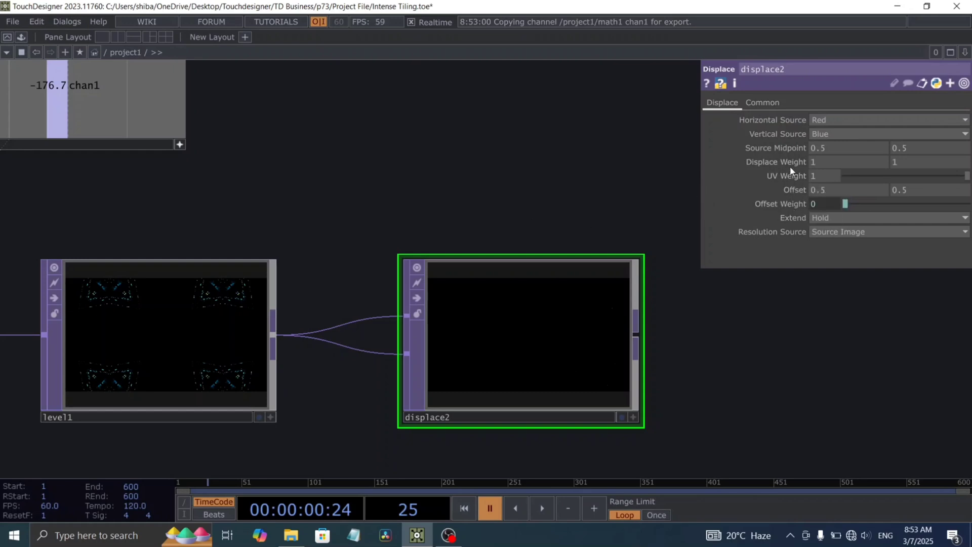
Set displace2's Source Midpoint to 0, 0 and Displace Weight to 0.1, 0.1, and preview the result by playing and pausing the timeline.
{"action": "middle_click_drag", "start_coordinate": [788, 160], "coordinate": [788, 135]}
{"action": "scroll", "coordinate": [419, 341], "scroll_direction": "up", "scroll_amount": 8}
{"action": "key", "text": "space"}
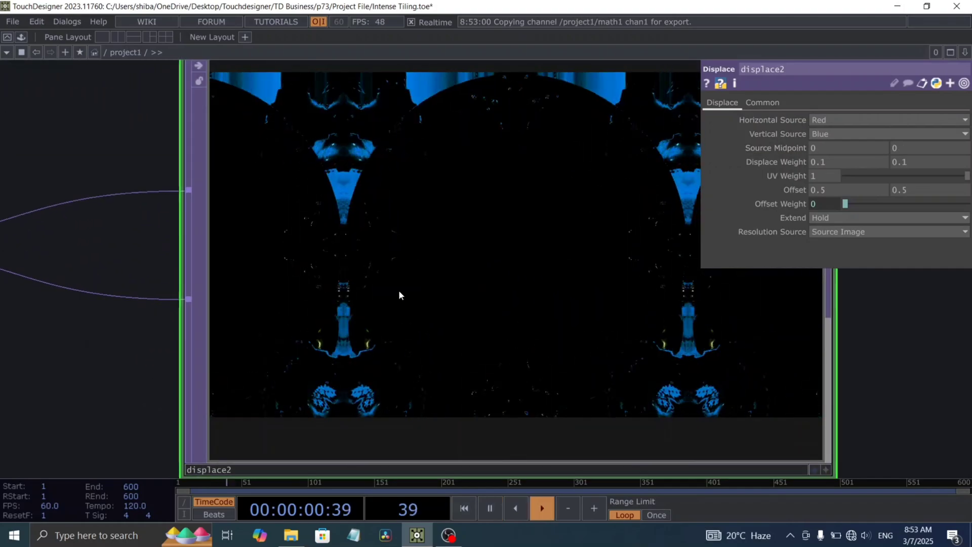
{"action": "scroll", "coordinate": [442, 275], "scroll_direction": "down", "scroll_amount": 5}
{"action": "scroll", "coordinate": [481, 263], "scroll_direction": "up", "scroll_amount": 6}
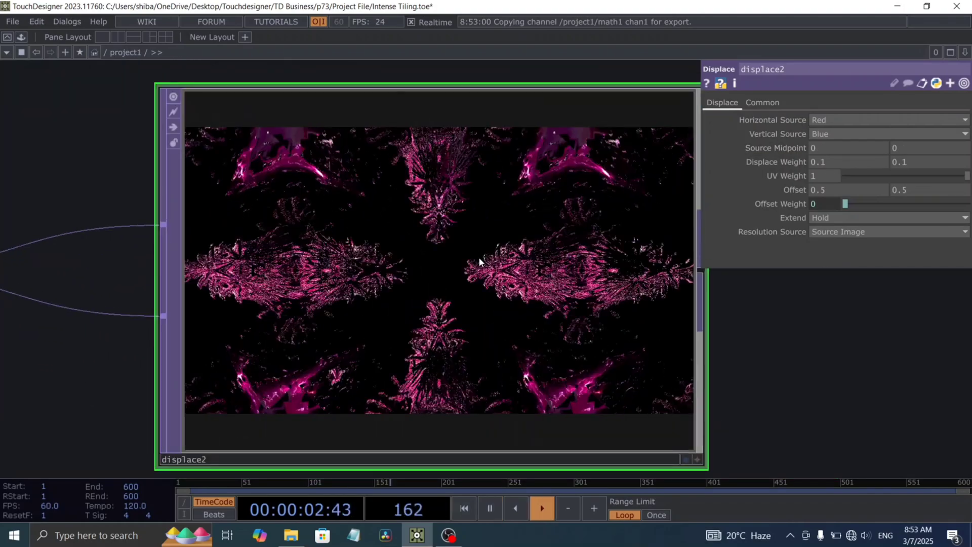
{"action": "scroll", "coordinate": [453, 238], "scroll_direction": "down", "scroll_amount": 4}
{"action": "key", "text": "space"}
{"action": "scroll", "coordinate": [503, 315], "scroll_direction": "down", "scroll_amount": 3}
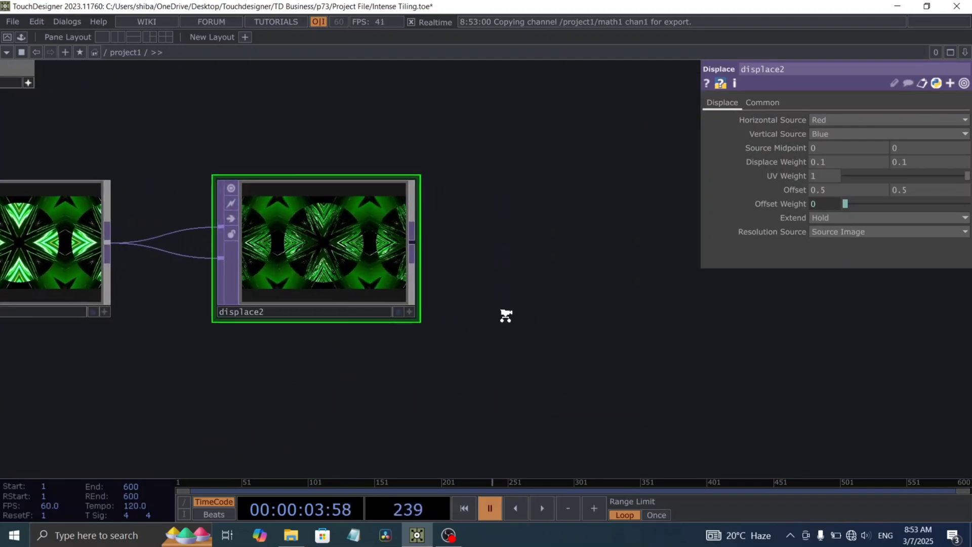
Add a Null TOP after displace2.
{"action": "left_click_drag", "start_coordinate": [493, 314], "coordinate": [412, 320]}
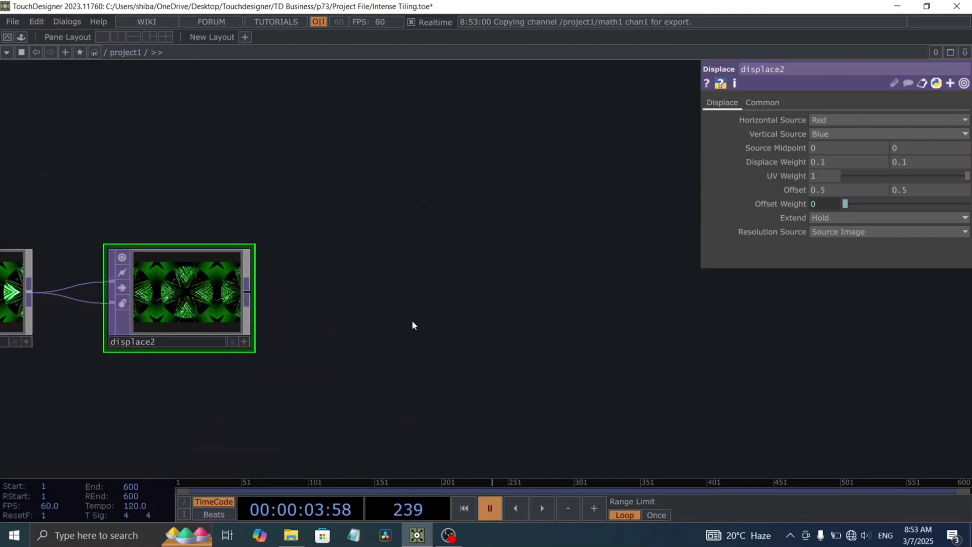
{"action": "key", "text": "alt+n"}
{"action": "left_click", "coordinate": [441, 299]}
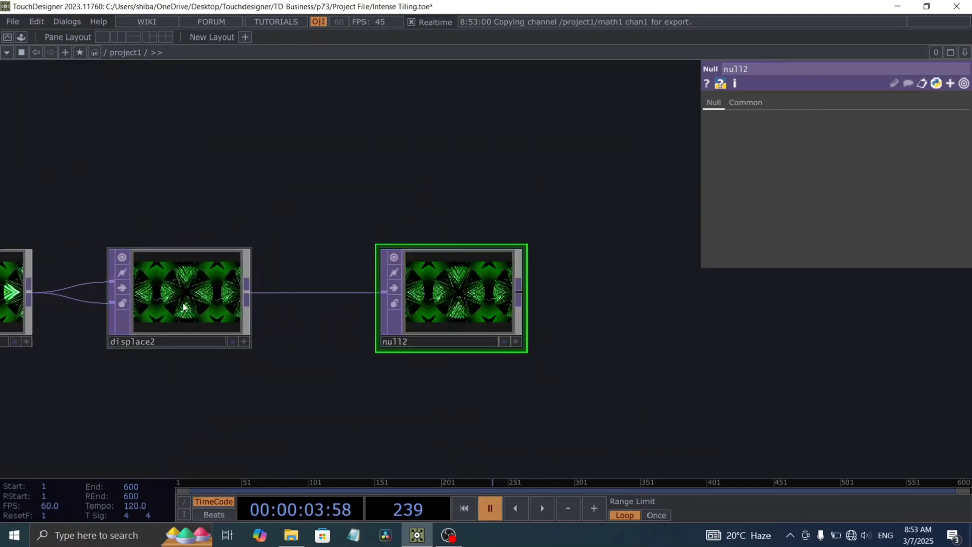
Set displace2's Extend mode to Mirror.
{"action": "left_click", "coordinate": [184, 307]}
{"action": "left_click", "coordinate": [823, 217]}
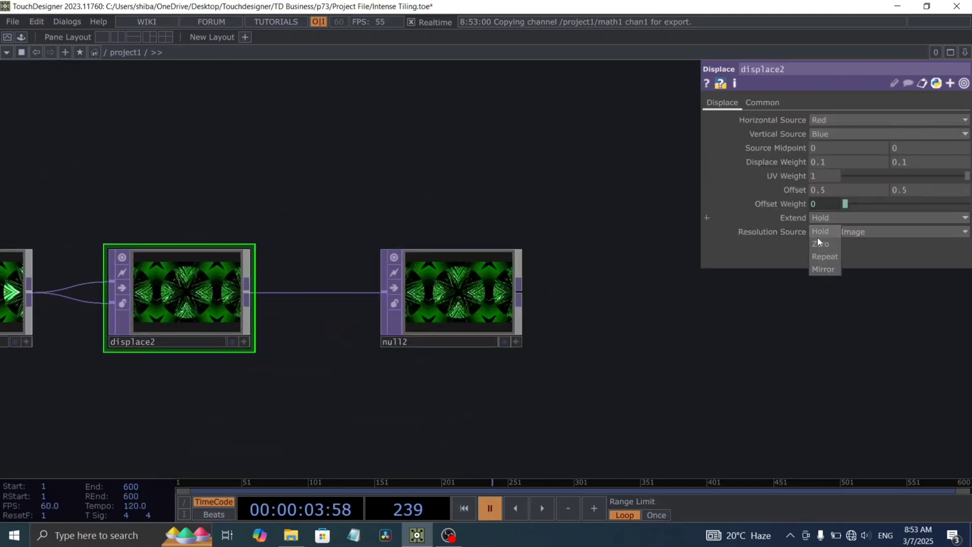
{"action": "left_click", "coordinate": [822, 270]}
Check the parameters of moviefilein1 and displace1 at the start of the network.
{"action": "left_click_drag", "start_coordinate": [327, 240], "coordinate": [396, 227]}
{"action": "scroll", "coordinate": [396, 226], "scroll_direction": "down", "scroll_amount": 8}
{"action": "left_click_drag", "start_coordinate": [209, 308], "coordinate": [441, 334]}
{"action": "scroll", "coordinate": [347, 256], "scroll_direction": "up", "scroll_amount": 6}
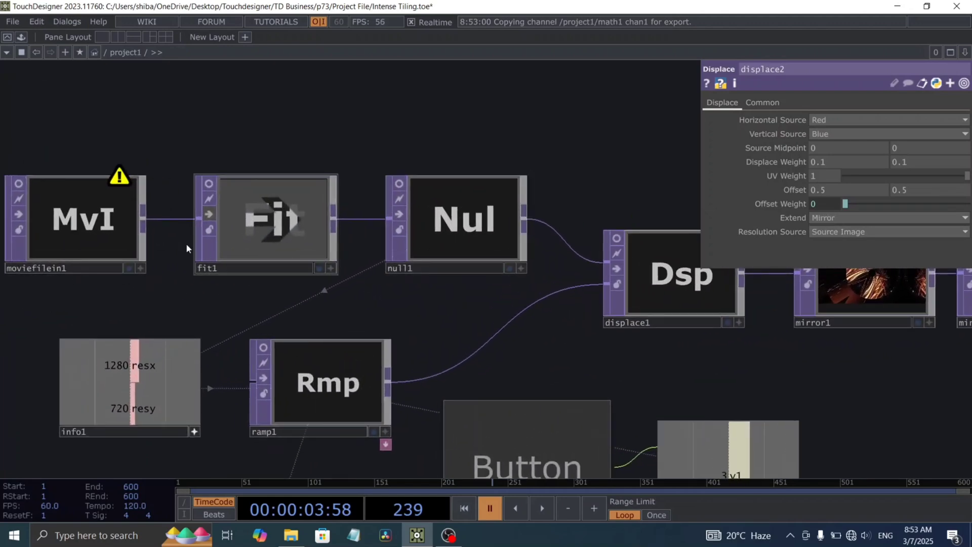
{"action": "left_click", "coordinate": [134, 219]}
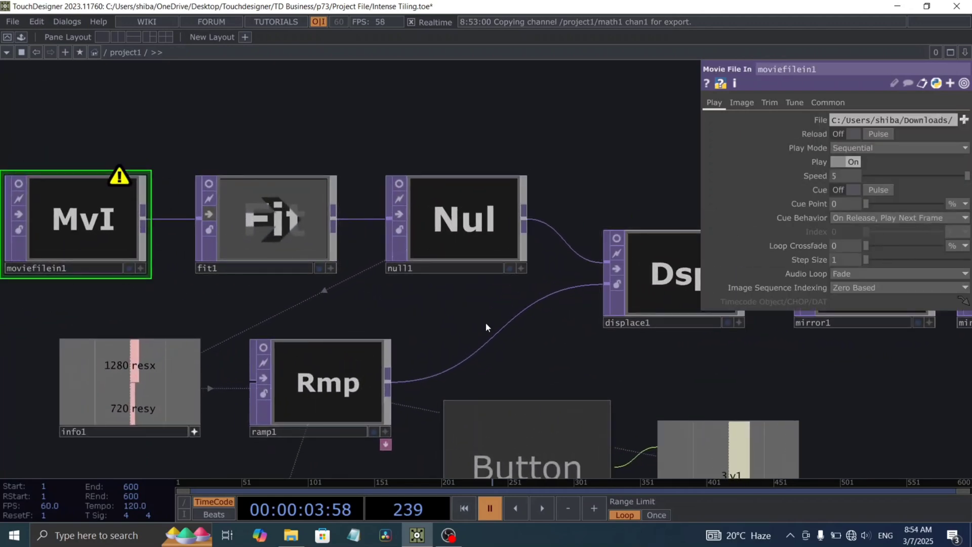
{"action": "left_click_drag", "start_coordinate": [506, 333], "coordinate": [335, 280]}
{"action": "left_click", "coordinate": [480, 261]}
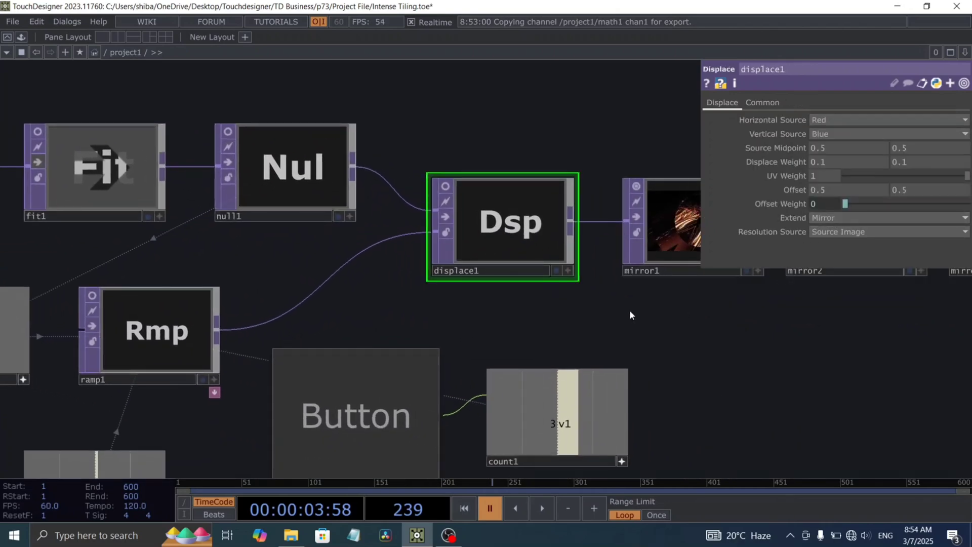
Display null2's output as the network background.
{"action": "scroll", "coordinate": [628, 311], "scroll_direction": "down", "scroll_amount": 5}
{"action": "left_click_drag", "start_coordinate": [828, 373], "coordinate": [515, 337]}
{"action": "left_click_drag", "start_coordinate": [659, 357], "coordinate": [304, 354]}
{"action": "left_click_drag", "start_coordinate": [418, 351], "coordinate": [378, 348]}
{"action": "left_click_drag", "start_coordinate": [651, 269], "coordinate": [466, 303]}
{"action": "left_click", "coordinate": [556, 277]}
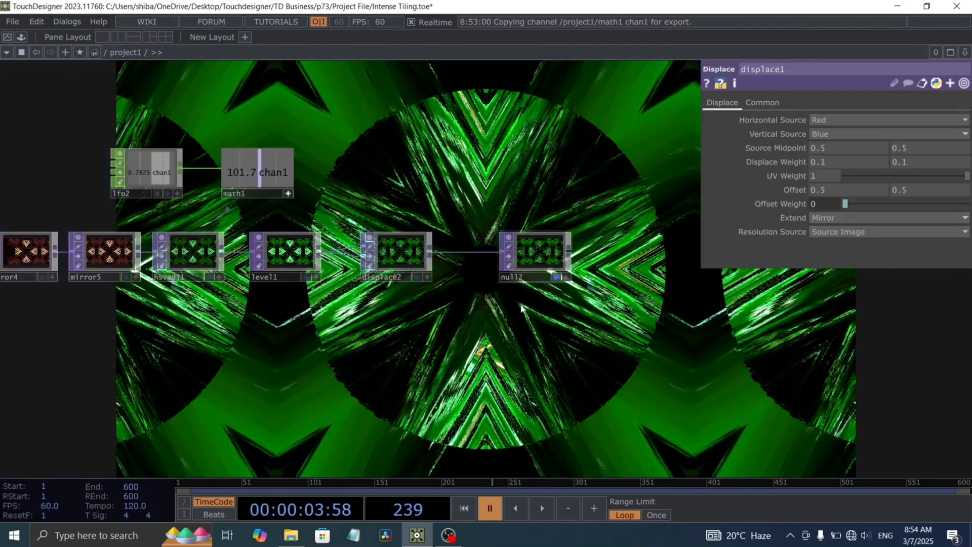
Review the operator chain from the movie input to the final null against the background output, with a short playback.
{"action": "scroll", "coordinate": [479, 317], "scroll_direction": "down", "scroll_amount": 5}
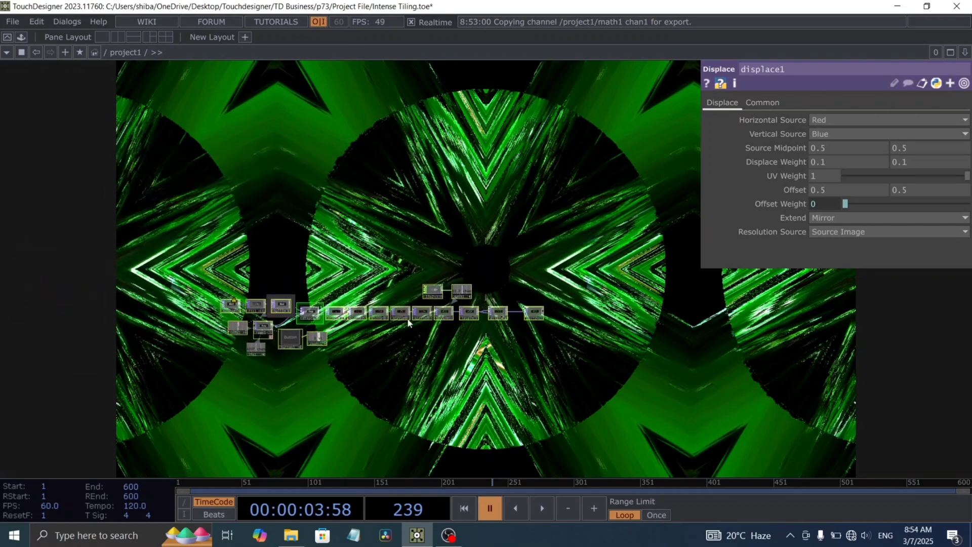
{"action": "scroll", "coordinate": [444, 332], "scroll_direction": "up", "scroll_amount": 5}
{"action": "left_click_drag", "start_coordinate": [256, 359], "coordinate": [484, 379]}
{"action": "key", "text": "space"}
{"action": "left_click_drag", "start_coordinate": [551, 320], "coordinate": [594, 323]}
{"action": "left_click_drag", "start_coordinate": [461, 360], "coordinate": [477, 380]}
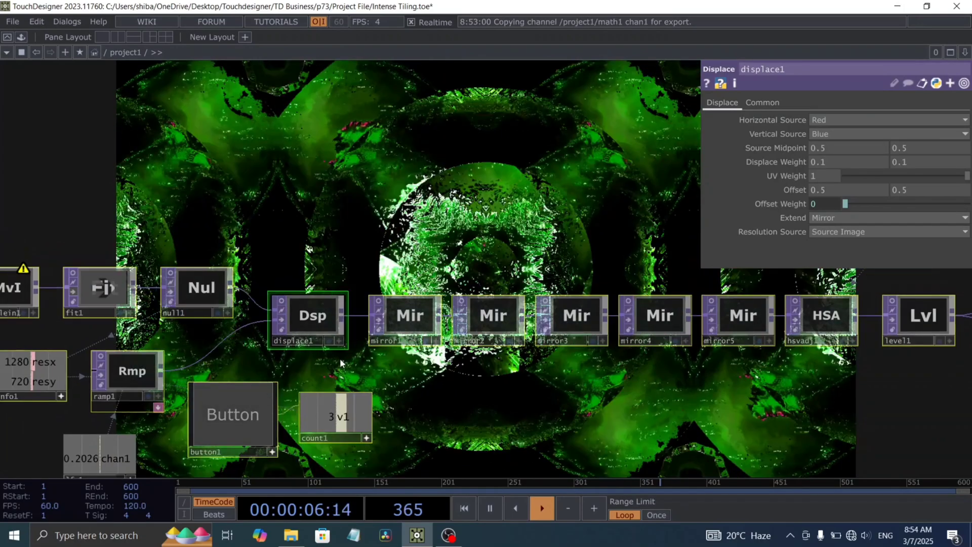
{"action": "key", "text": "space"}
{"action": "left_click_drag", "start_coordinate": [335, 232], "coordinate": [509, 225]}
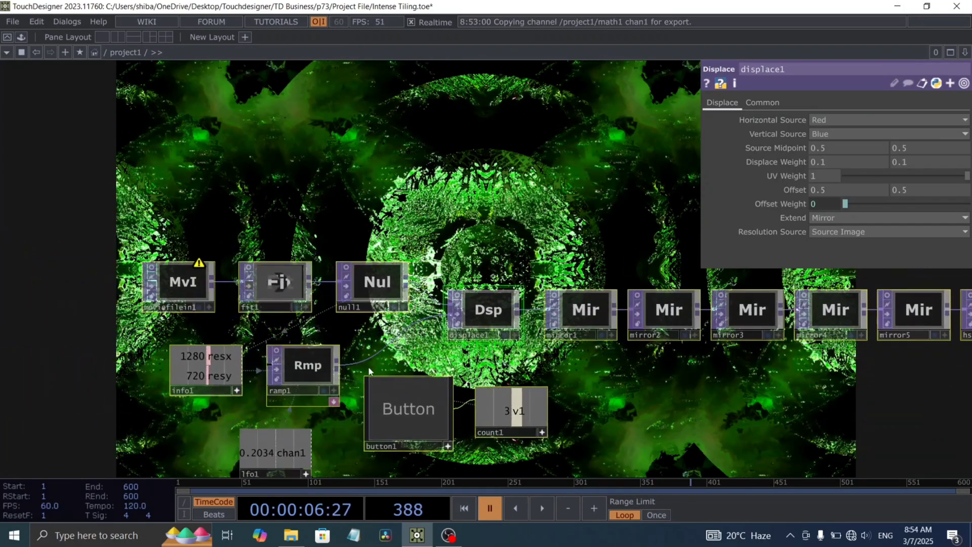
{"action": "left_click_drag", "start_coordinate": [402, 360], "coordinate": [352, 344]}
Move the operators out of view, hide the parameter window, and play the timeline to show only the background output.
{"action": "scroll", "coordinate": [353, 344], "scroll_direction": "down", "scroll_amount": 8}
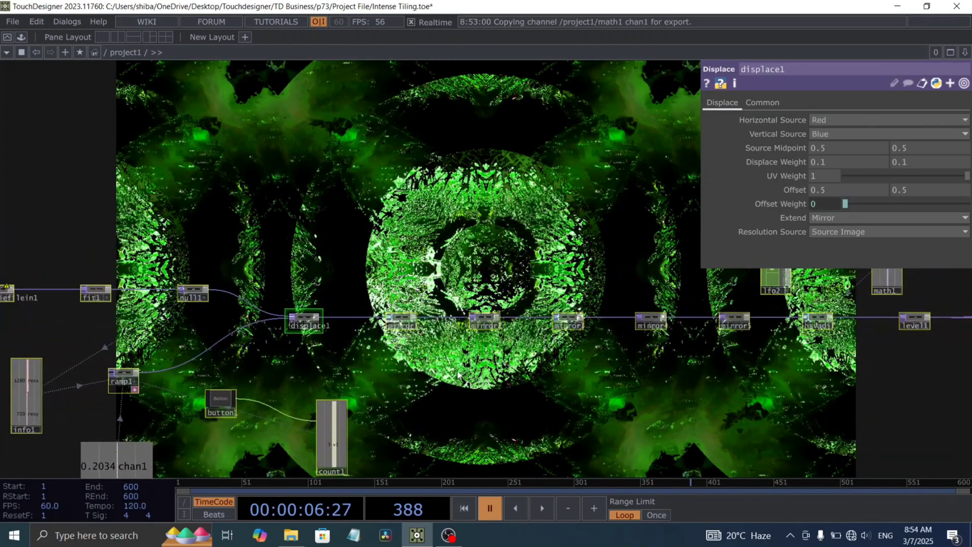
{"action": "left_click_drag", "start_coordinate": [518, 343], "coordinate": [227, 507]}
{"action": "left_click_drag", "start_coordinate": [487, 208], "coordinate": [468, 285]}
{"action": "key", "text": "p"}
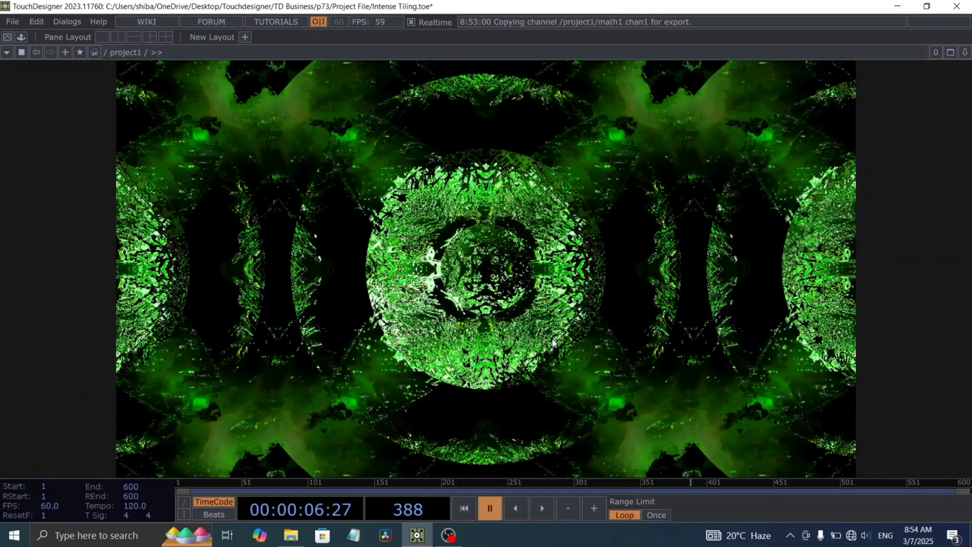
{"action": "key", "text": "space"}
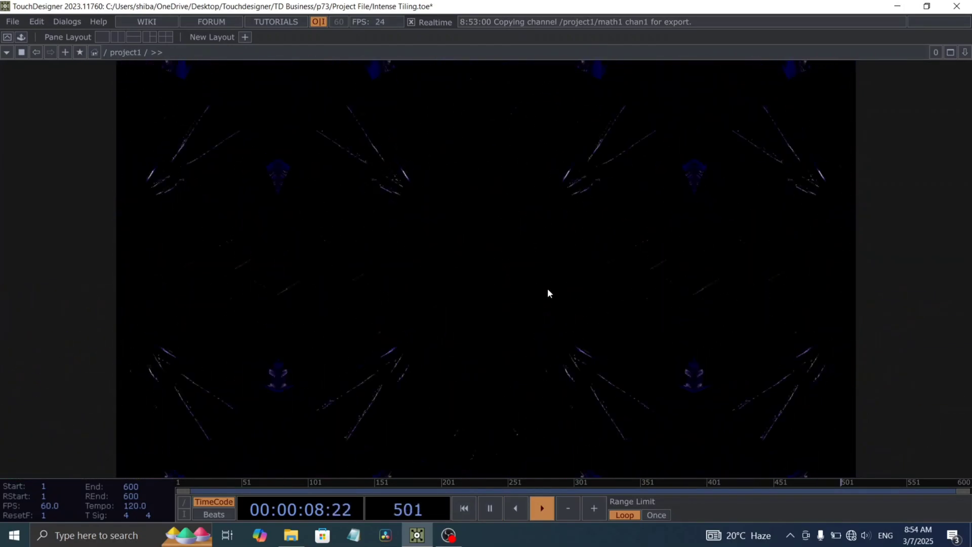